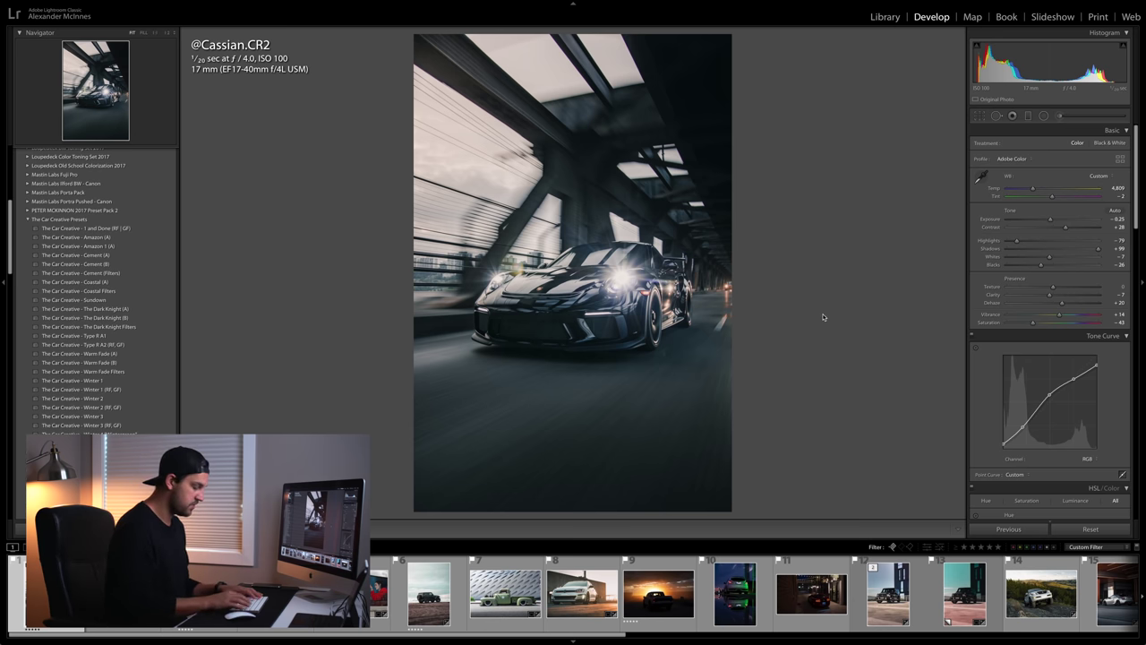
- Compare the Porsche photo with its original, and set its Highlights to −99 and Saturation to −45
key("backslash")
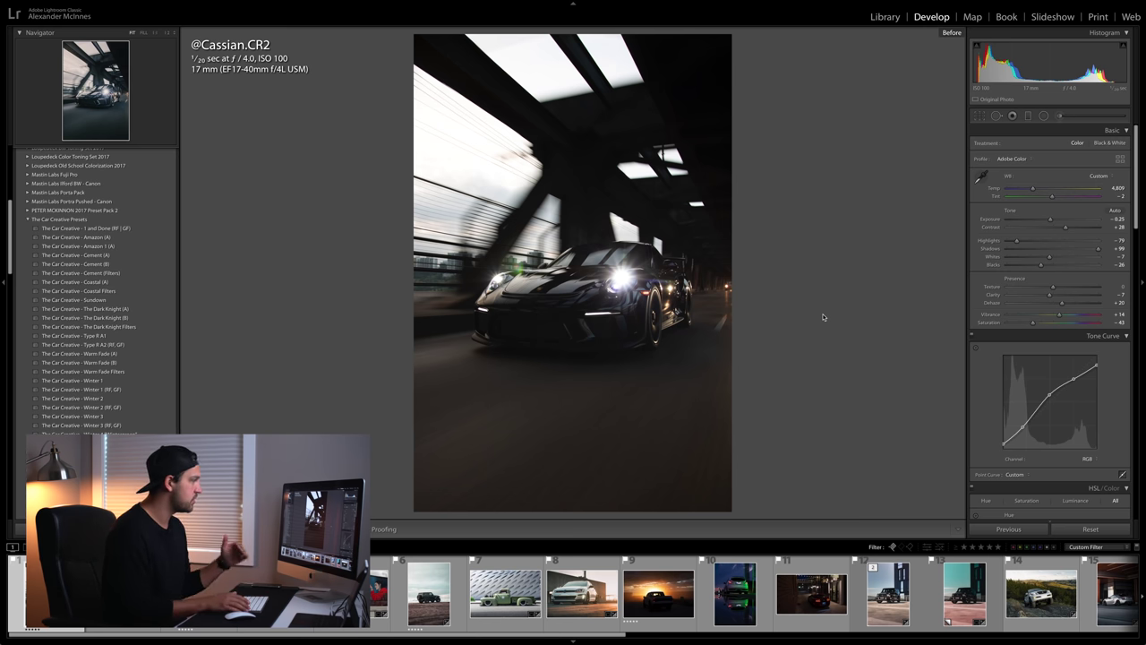
key("backslash")
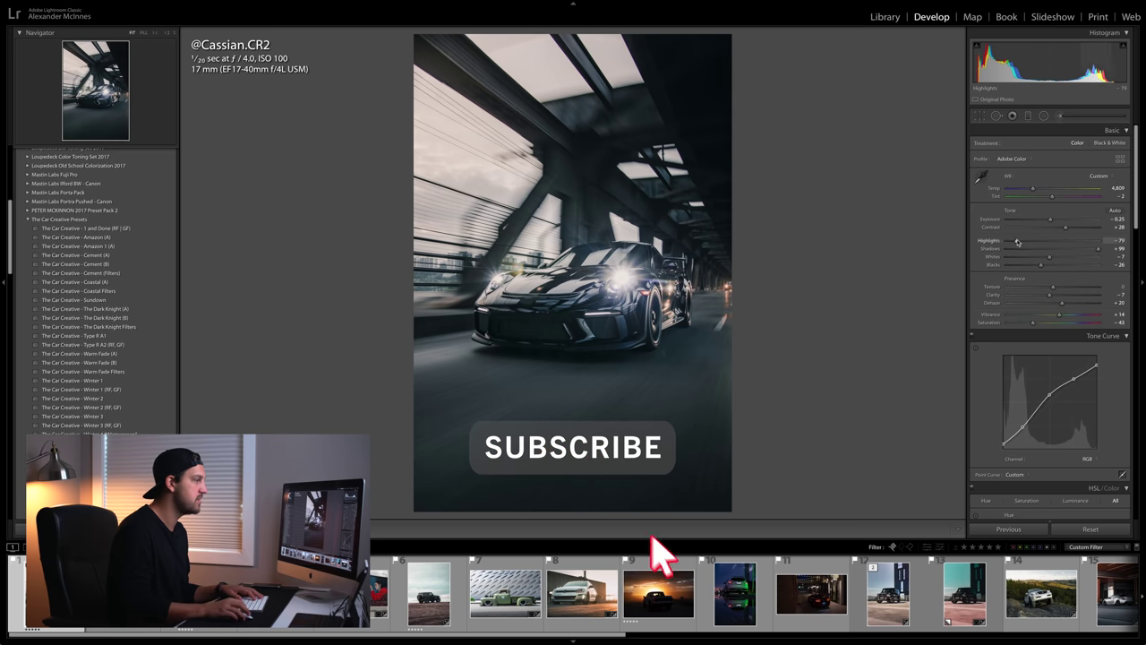
mouse_move(1016, 240)
left_mouse_down()
mouse_move(1050, 243)
mouse_move(1007, 242)
left_mouse_up()
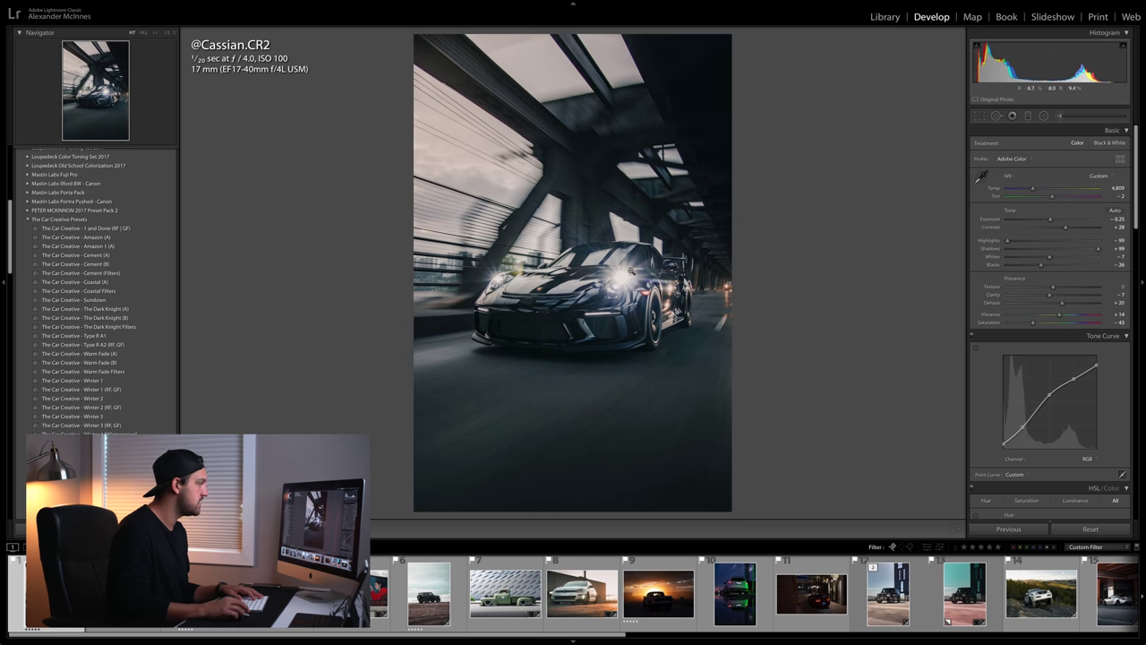
scroll(1065, 309, "down", 1)
left_click_drag(1033, 316, 1035, 317)
scroll(1052, 309, "down", 5)
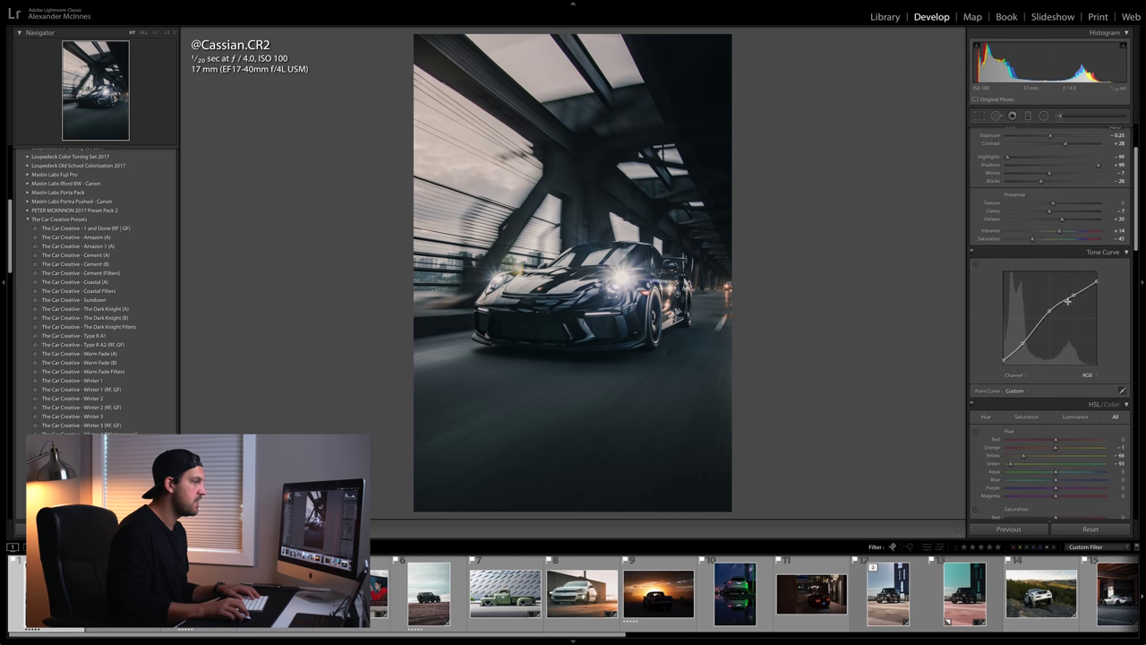
- Compare the Porsche photo with and without its tone curve adjustment
left_click(974, 252)
left_click(973, 252)
left_click(973, 253)
left_click(973, 252)
- Shift the radial filter around the Porsche slightly down and to the right, and compare the photo with and without it
key("shift+m")
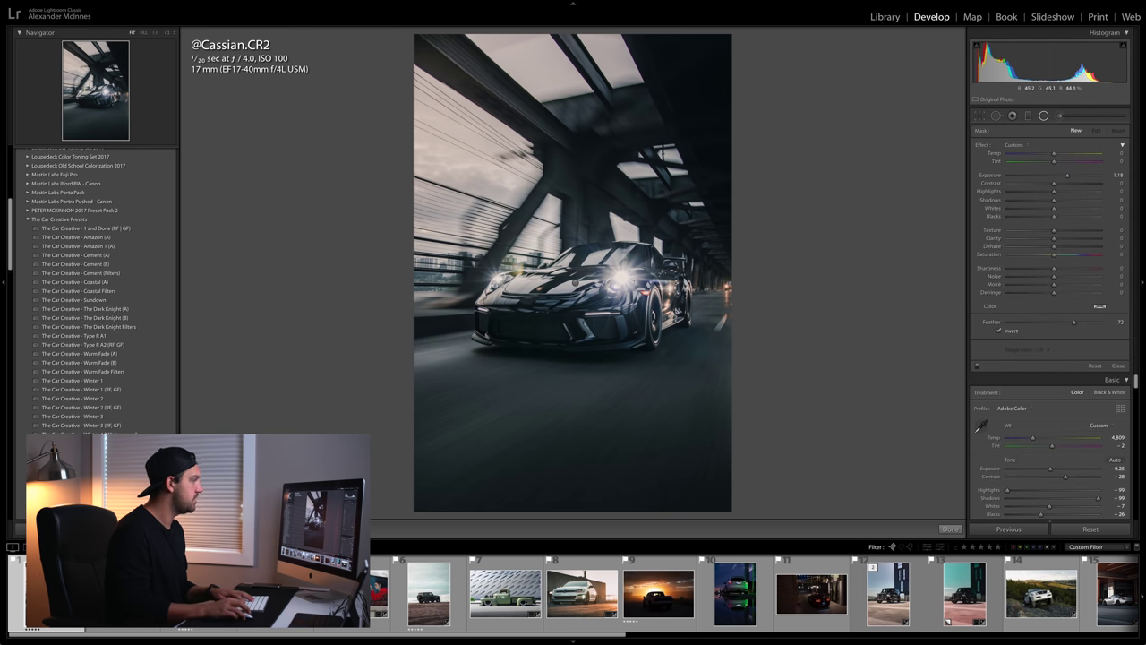
left_click_drag(574, 282, 734, 414)
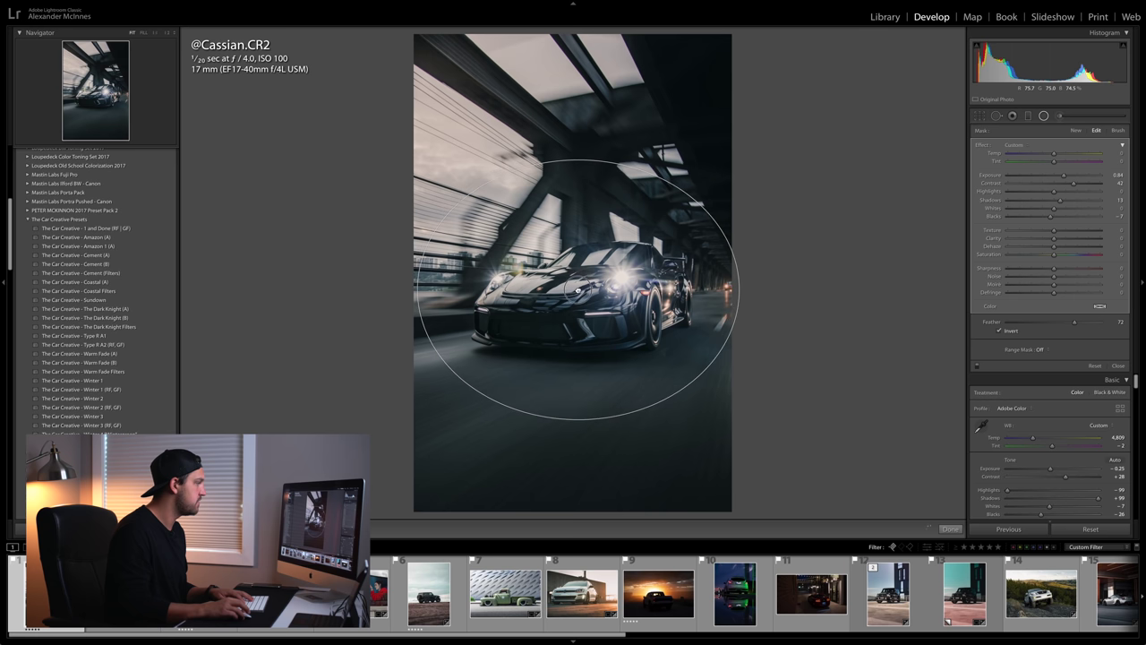
left_click_drag(578, 289, 581, 294)
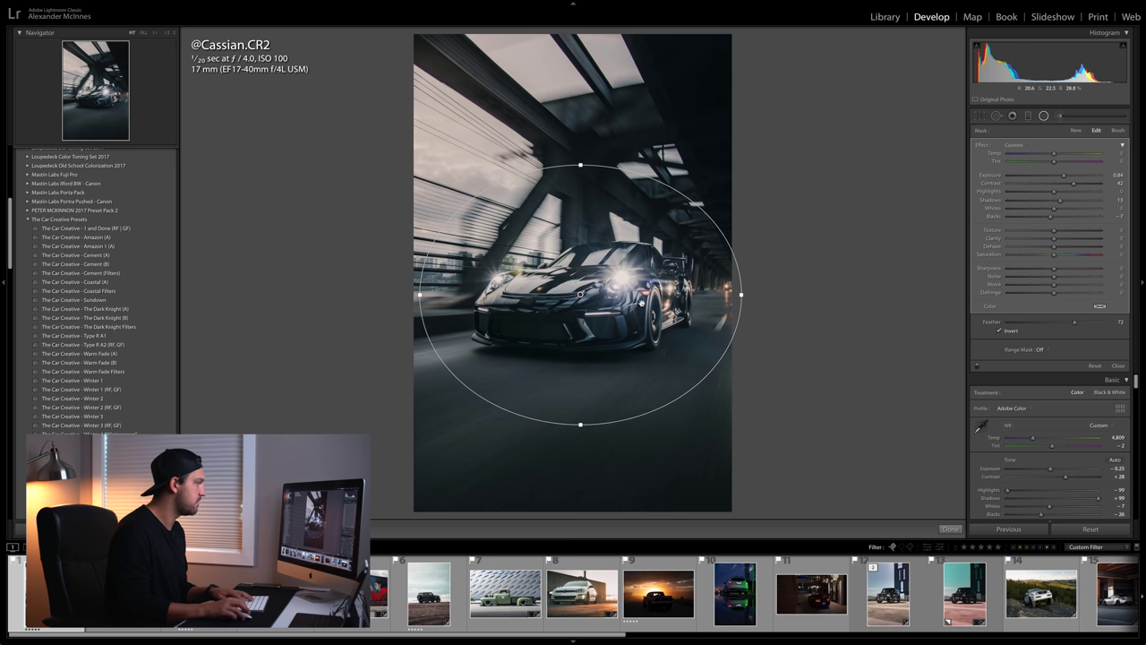
left_click(977, 366)
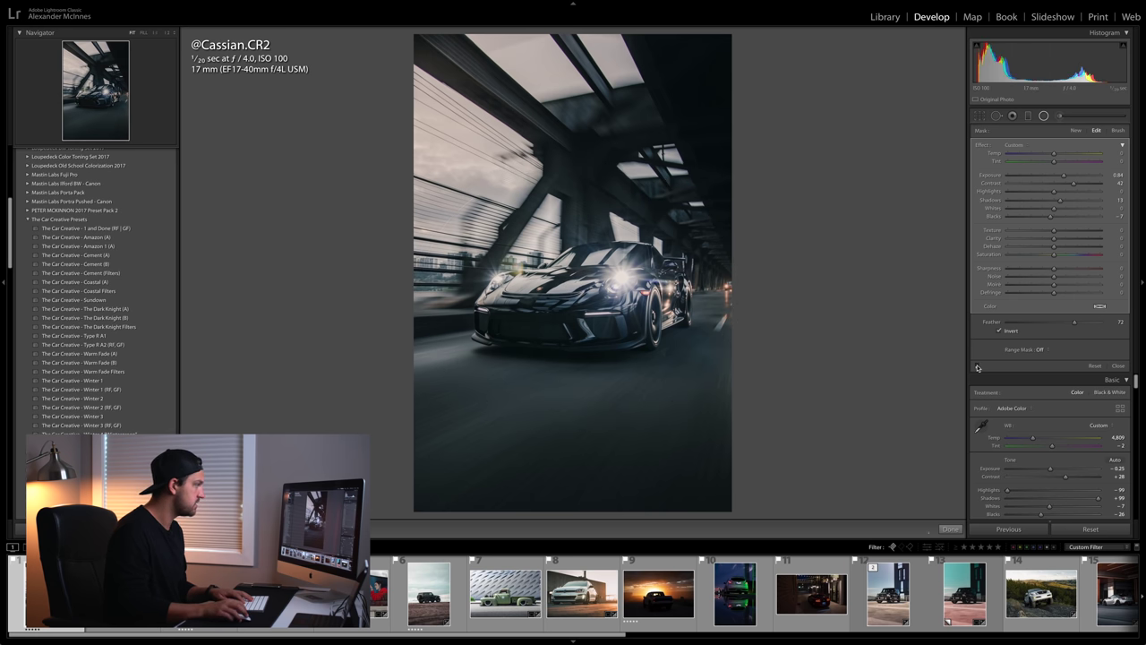
left_click(977, 366)
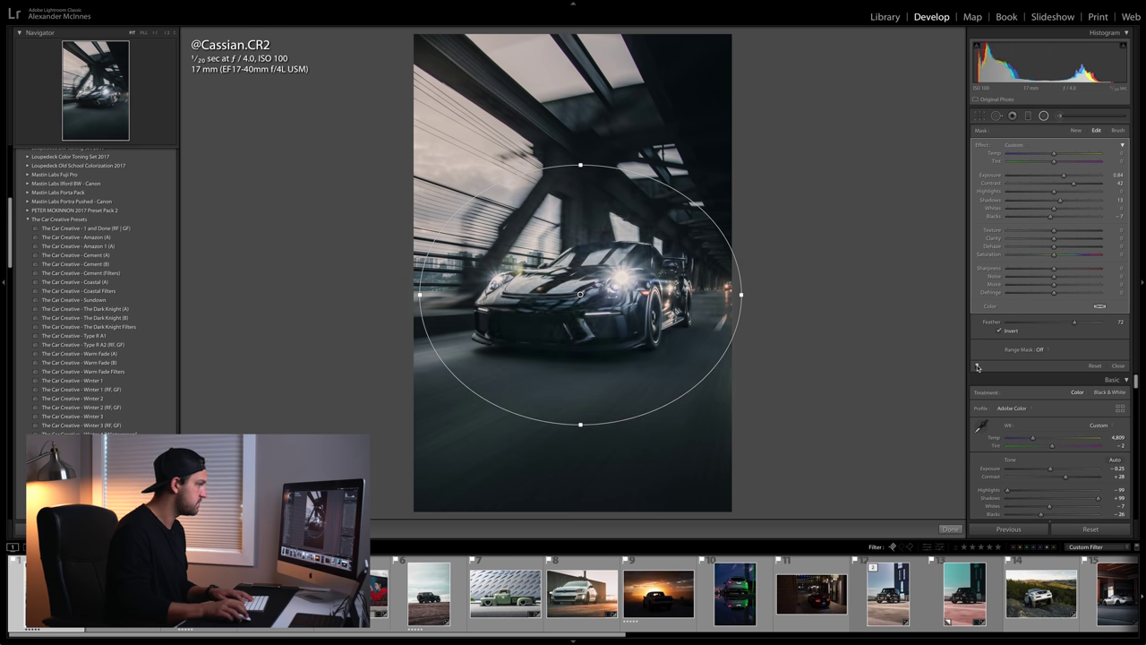
- Move the graduated filter over the bridge side slightly left and the one over the road slightly lower, and close the filter tool
key("m")
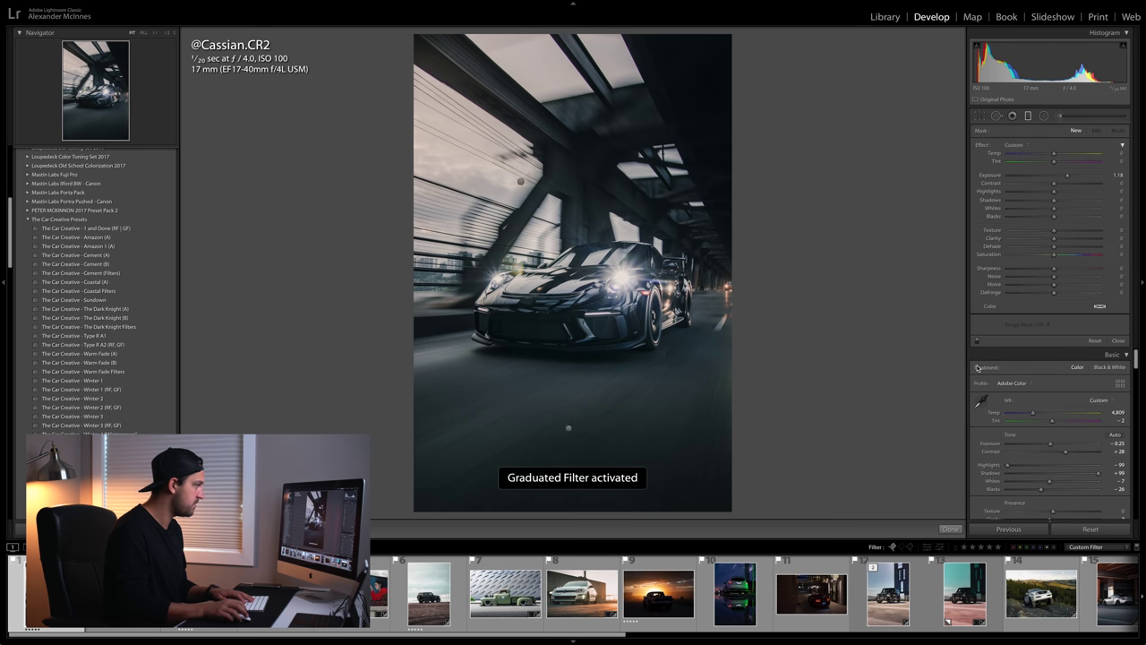
left_click(568, 428)
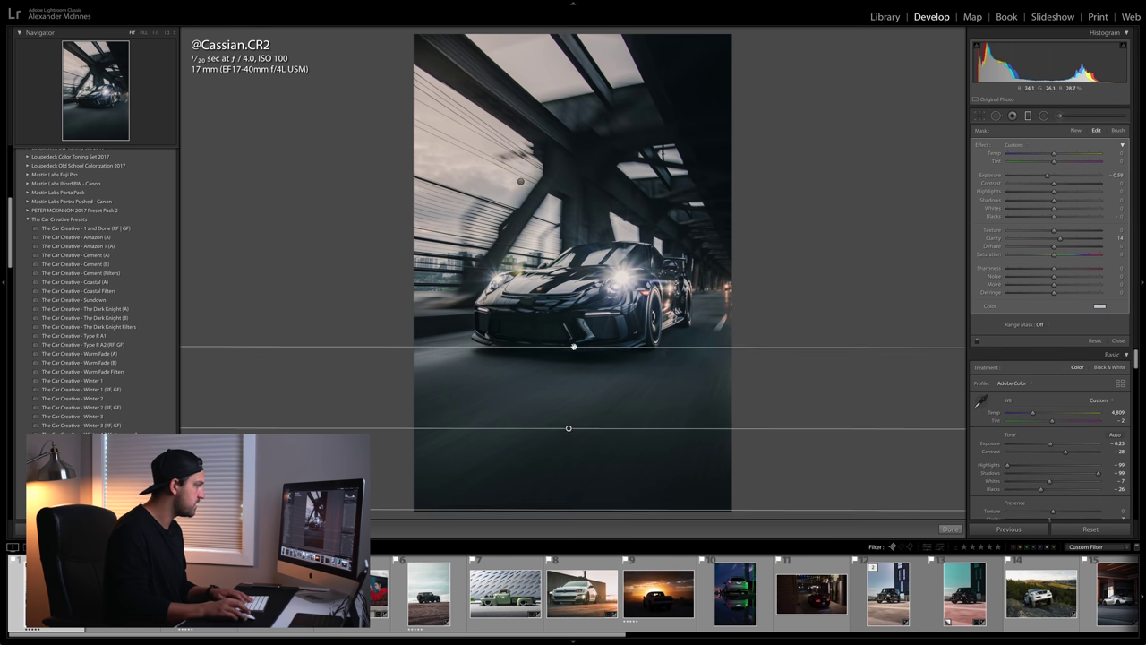
mouse_move(520, 180)
left_mouse_down()
mouse_move(534, 207)
mouse_move(512, 182)
left_mouse_up()
left_click(569, 428)
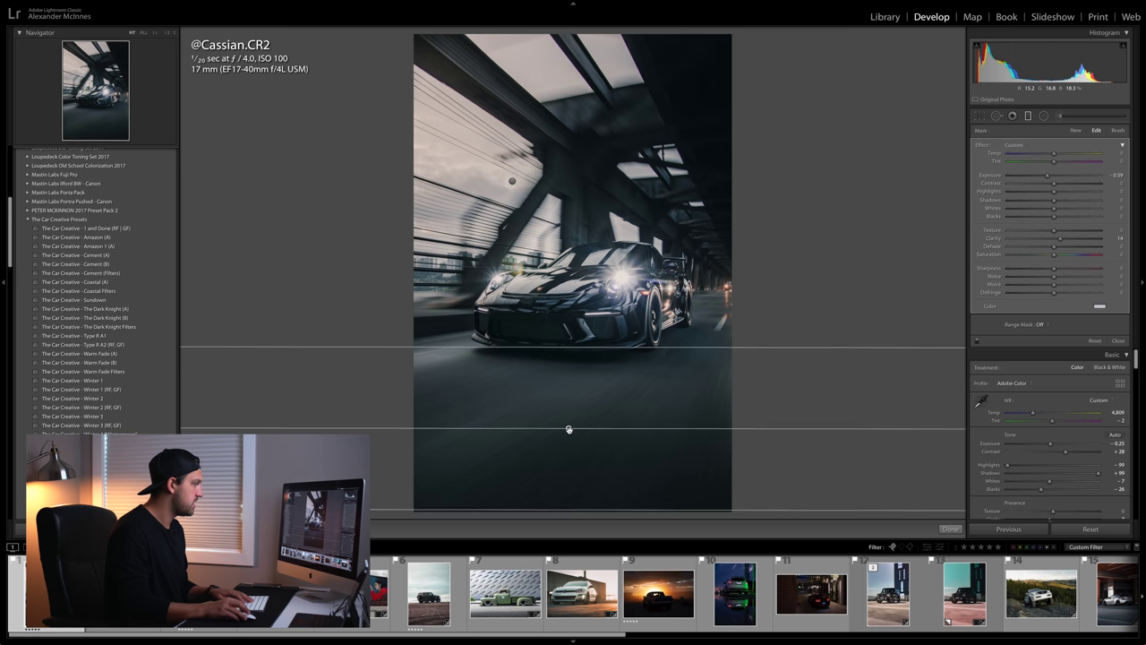
left_click_drag(568, 429, 572, 435)
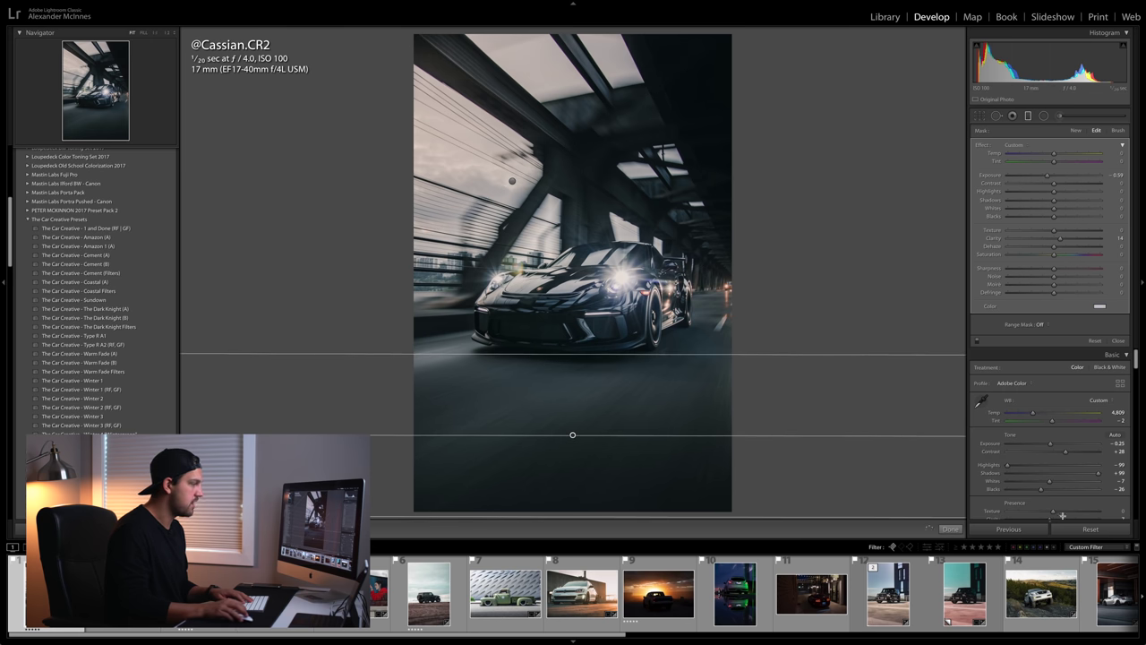
left_click(949, 528)
- Compare the sunset parking-lot photo with its original, and set its Exposure to +1.20 and Temp to 7,840
key("backslash")
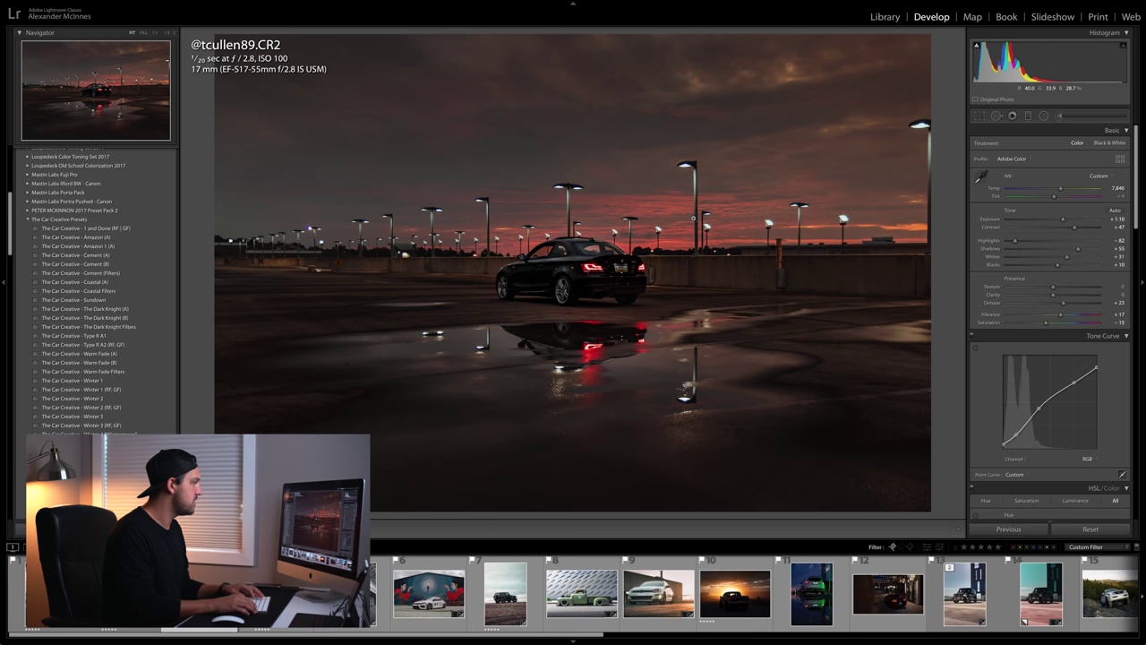
key("backslash")
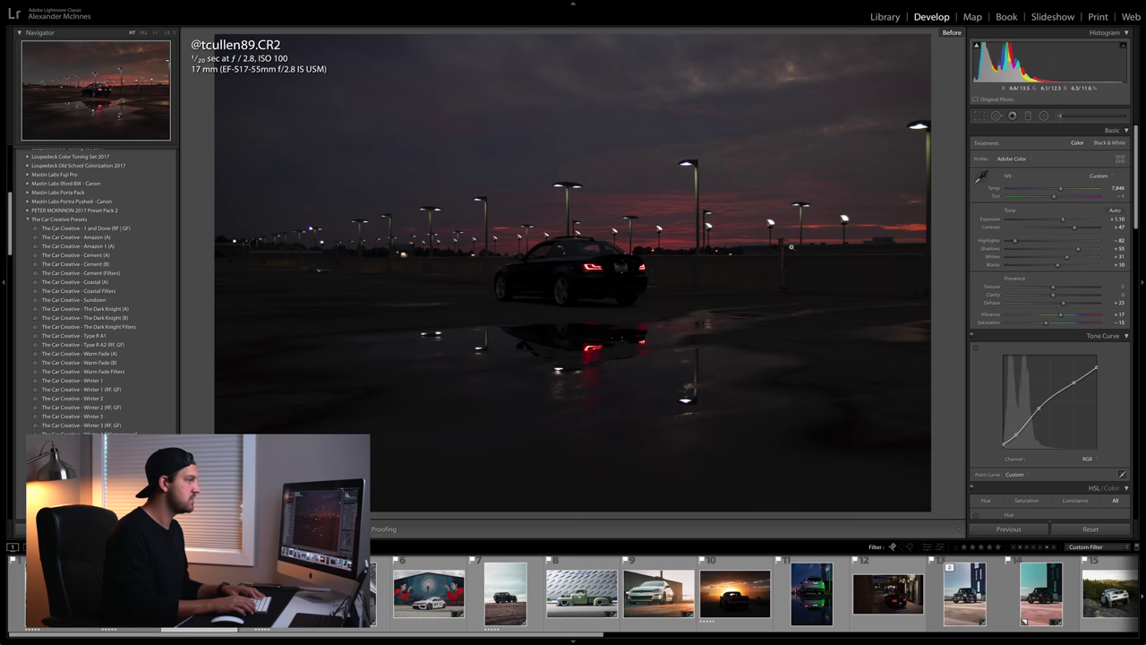
key("backslash")
left_click_drag(1064, 221, 1067, 221)
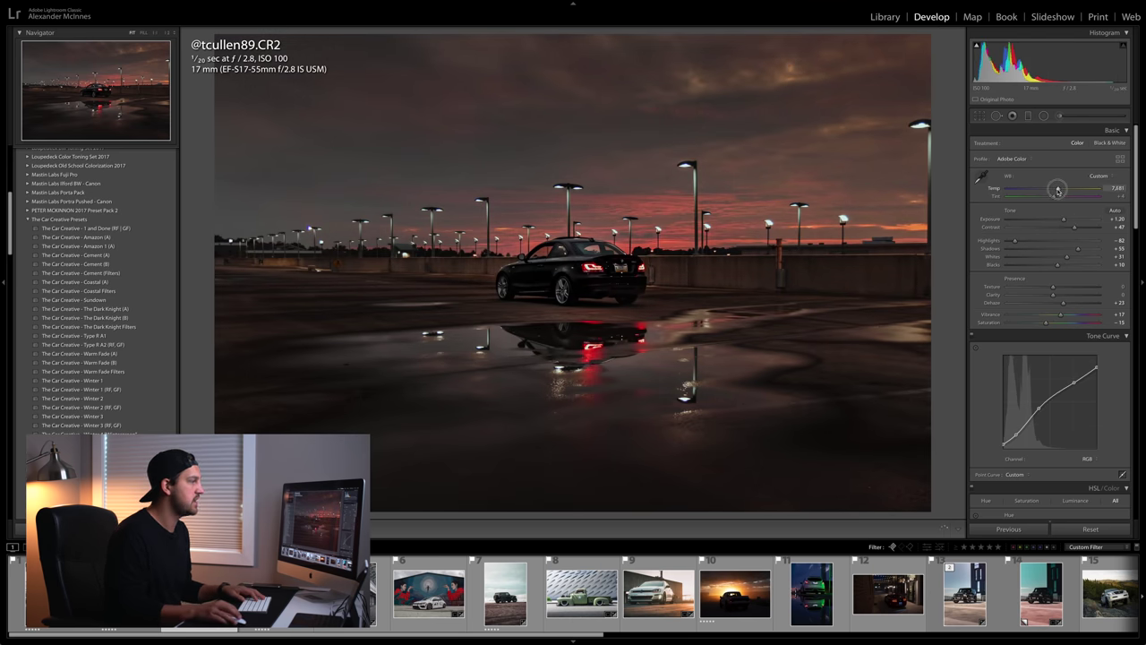
left_click_drag(1055, 190, 1061, 190)
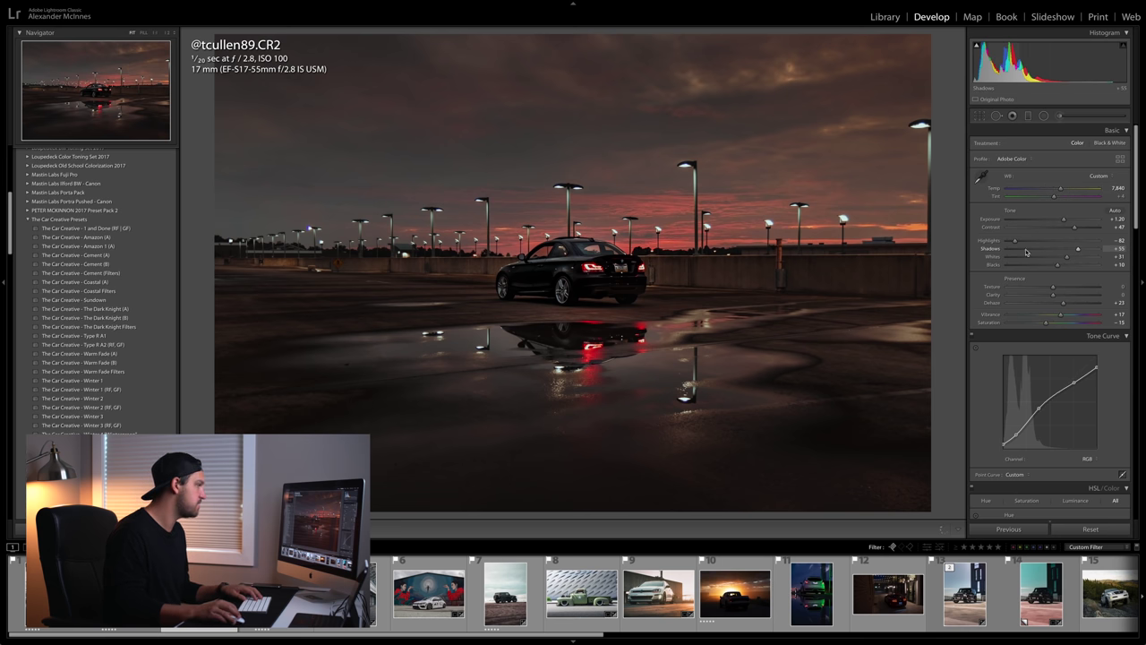
left_click(573, 281)
left_click(573, 281)
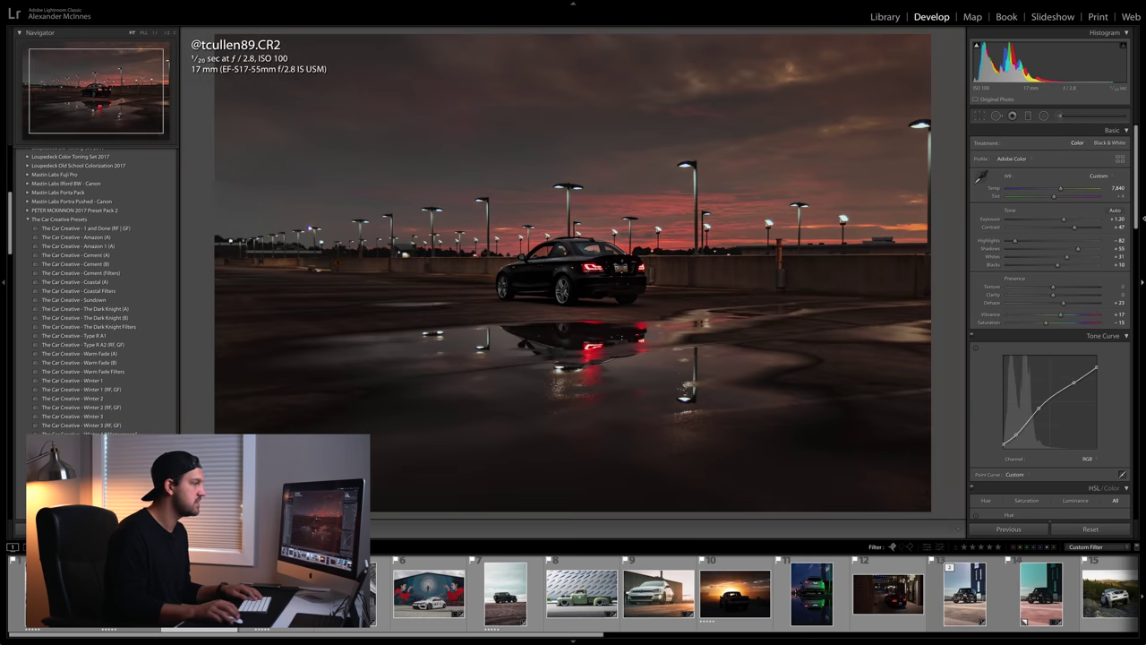
- Set the Yellow hue of the sunset photo to −54
scroll(1086, 281, "down", 1)
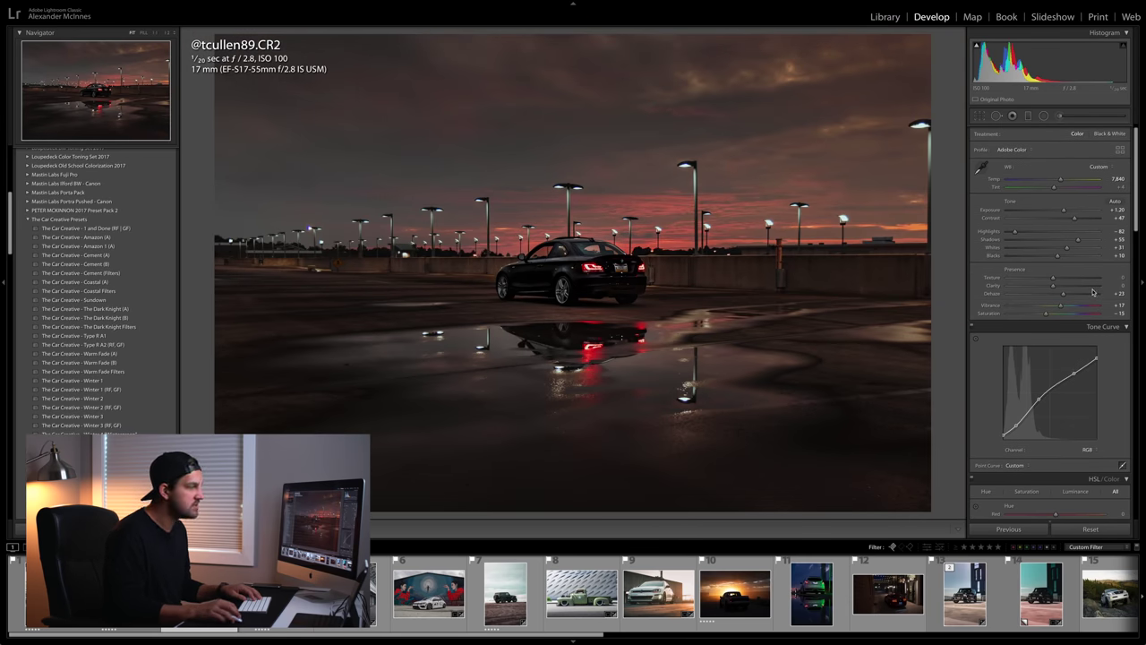
scroll(1095, 274, "down", 2)
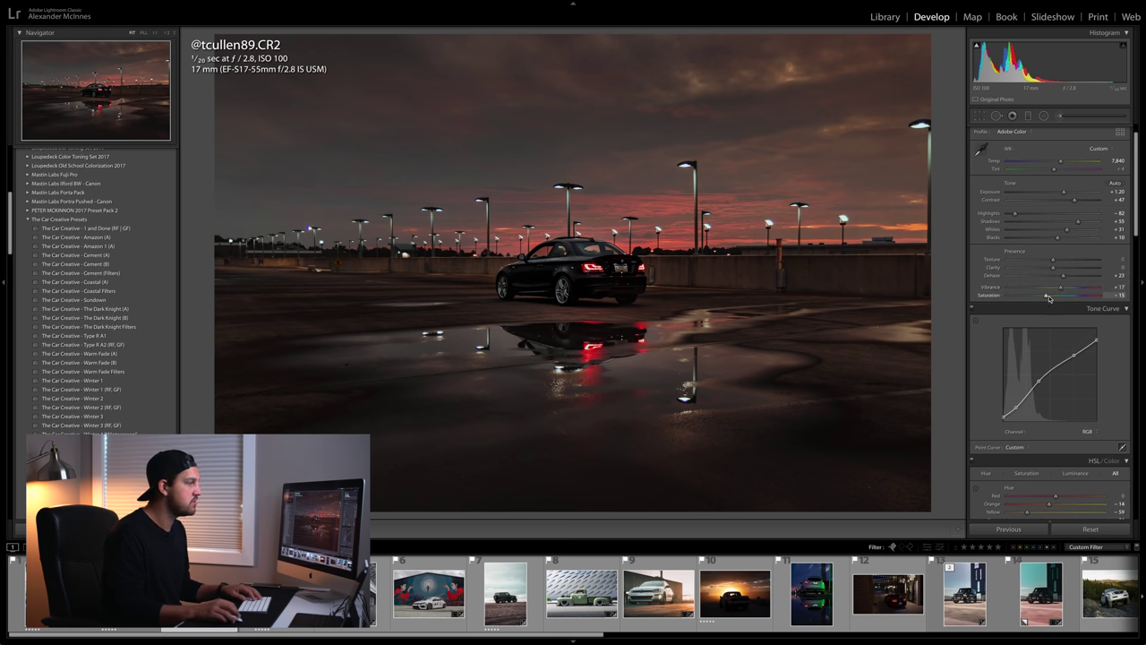
scroll(1104, 283, "down", 5)
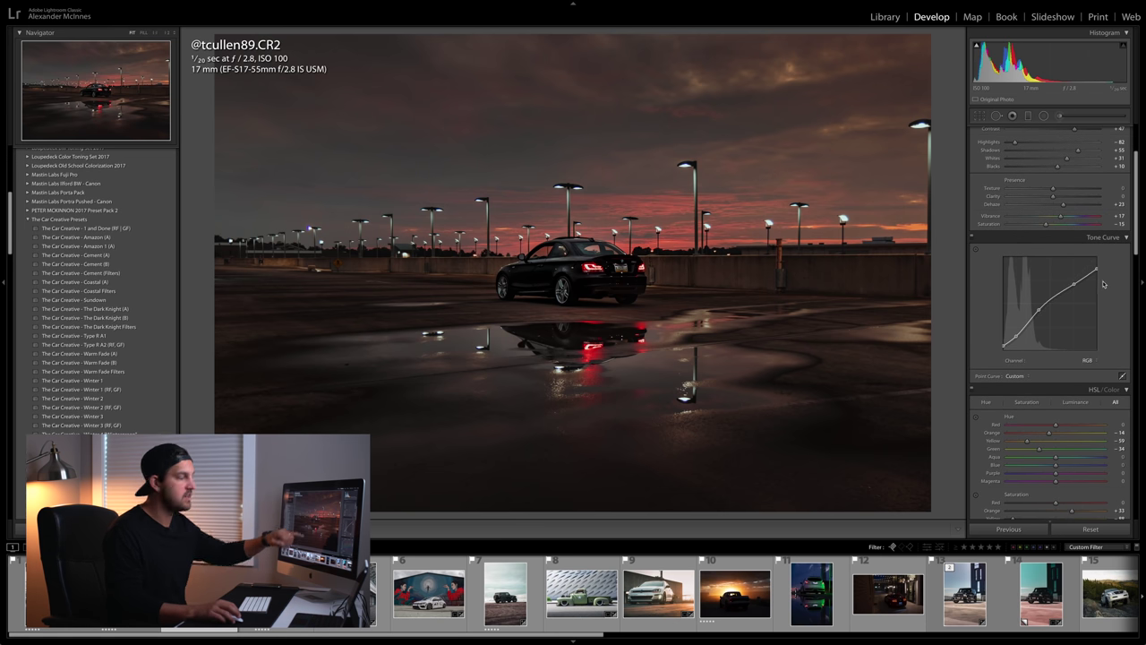
scroll(1104, 284, "down", 6)
mouse_move(1027, 350)
left_mouse_down()
mouse_move(1054, 357)
mouse_move(1030, 356)
left_mouse_up()
- Adjust the split toning, setting the highlights hue to 192 and the shadows saturation to 7
scroll(1068, 357, "down", 1)
scroll(1068, 356, "down", 2)
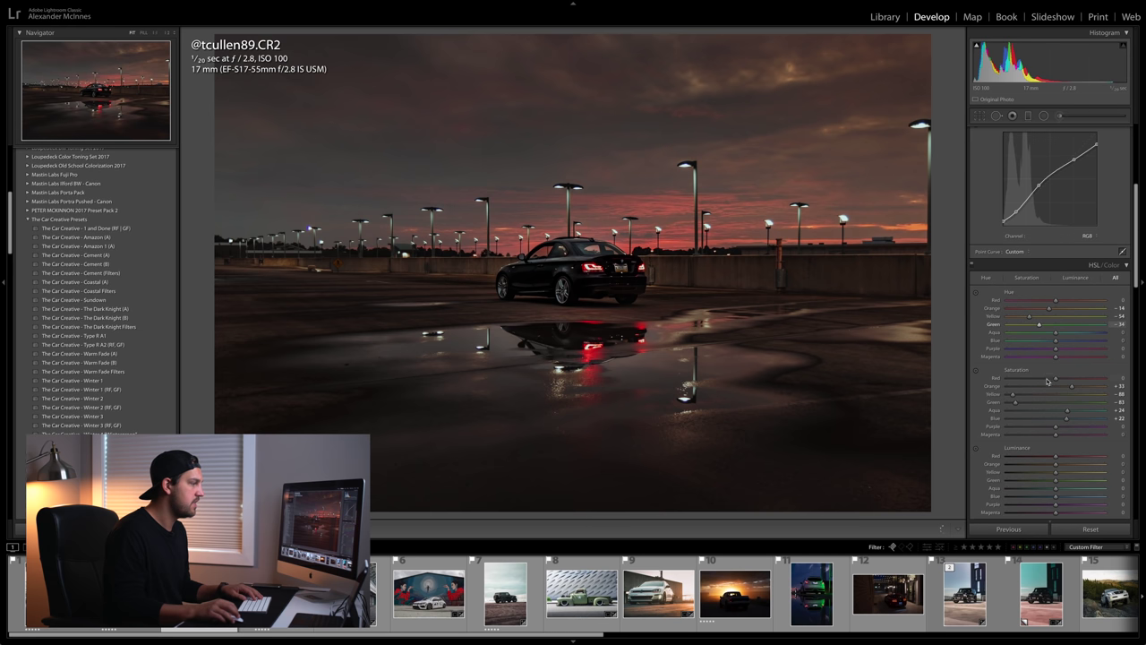
scroll(1050, 393, "down", 8)
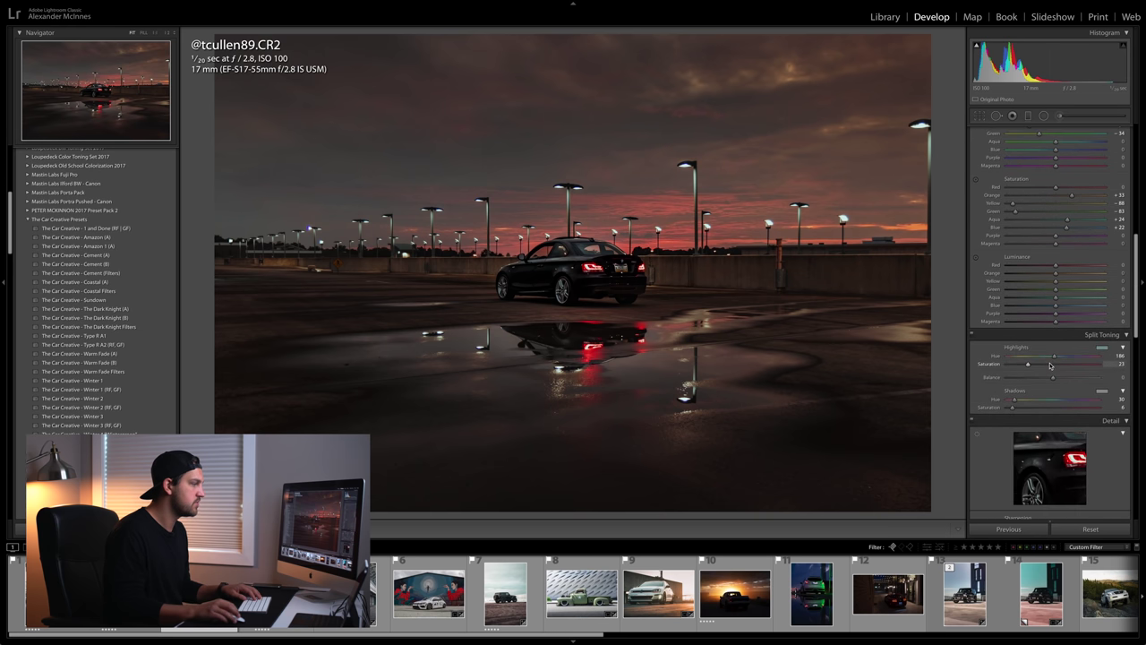
mouse_move(1052, 380)
left_mouse_down()
mouse_move(1029, 381)
mouse_move(1081, 381)
mouse_move(1052, 381)
mouse_move(1060, 363)
left_mouse_up()
left_click_drag(1012, 410, 1013, 409)
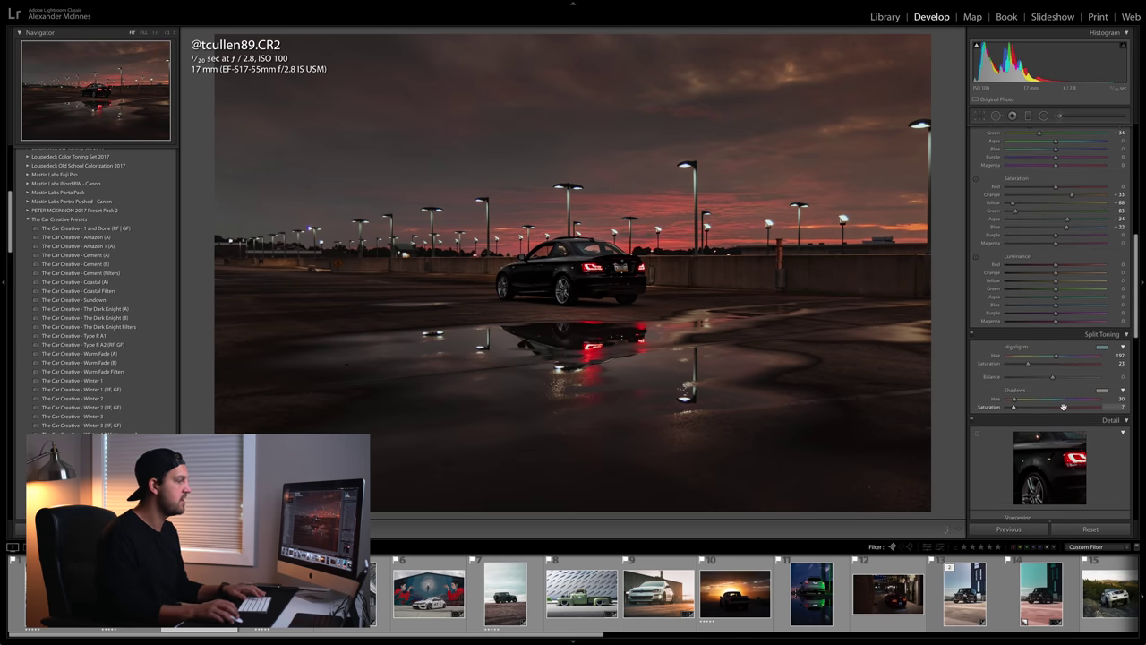
- Show the whole image in the detail preview and inspect the radial filters on the car and its puddle reflection
scroll(1049, 347, "down", 3)
left_click(1052, 340)
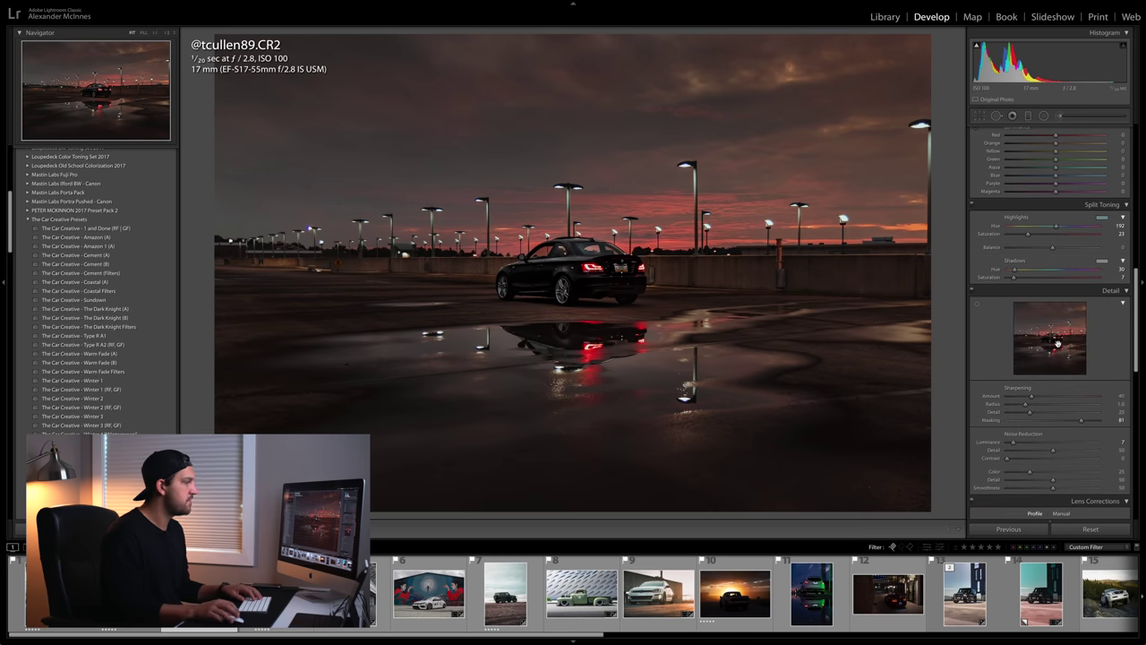
left_click(1043, 117)
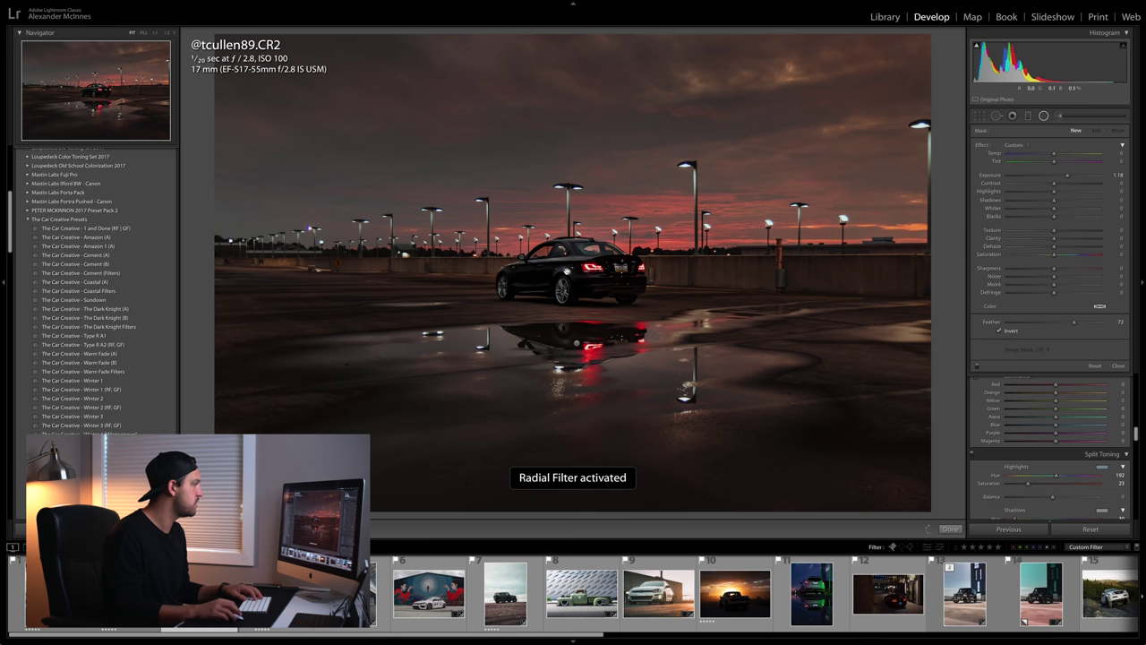
left_click(568, 269)
left_click(578, 343)
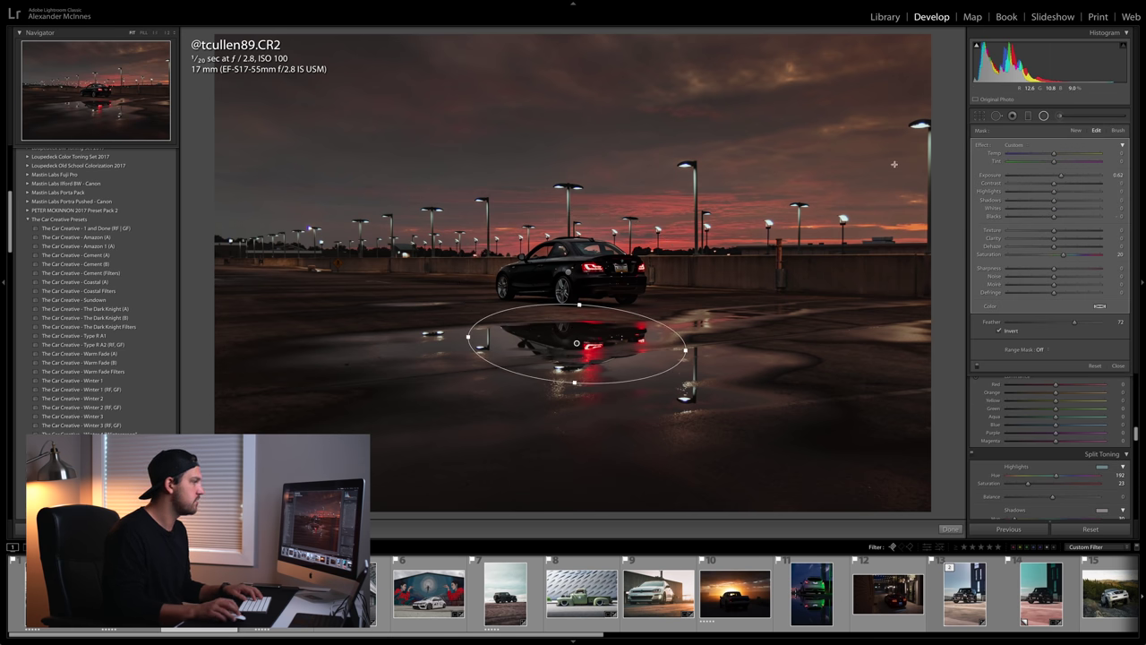
- Inspect the graduated filters over the wet foreground and the sky, and close the filter tool
left_click(1029, 117)
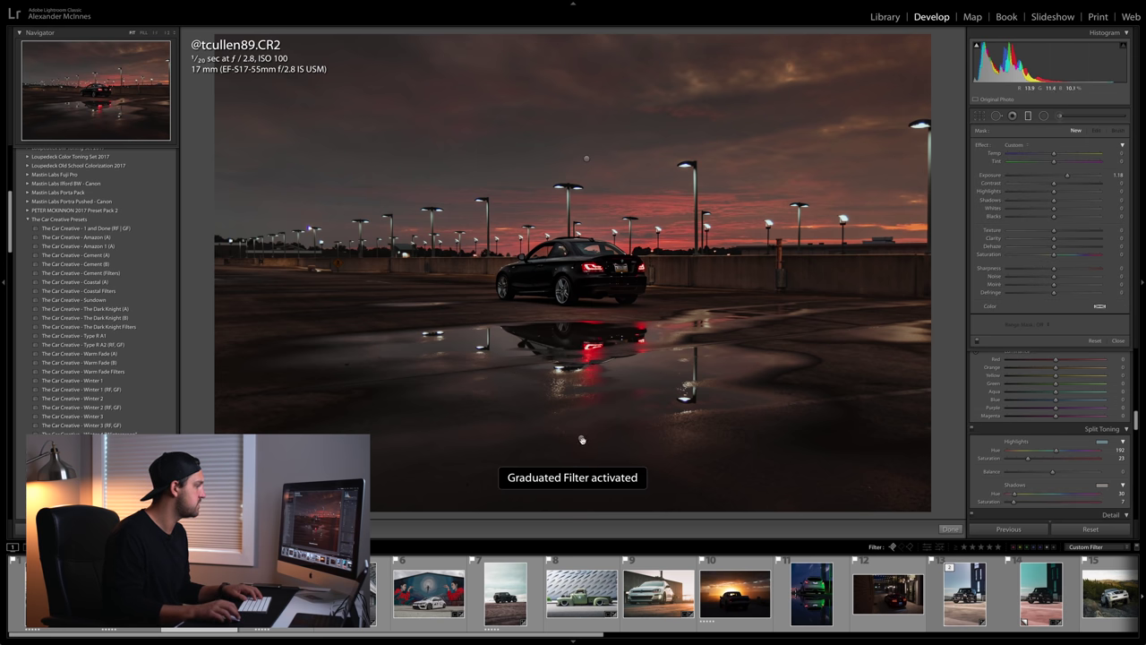
left_click_drag(582, 440, 582, 346)
left_click(587, 159)
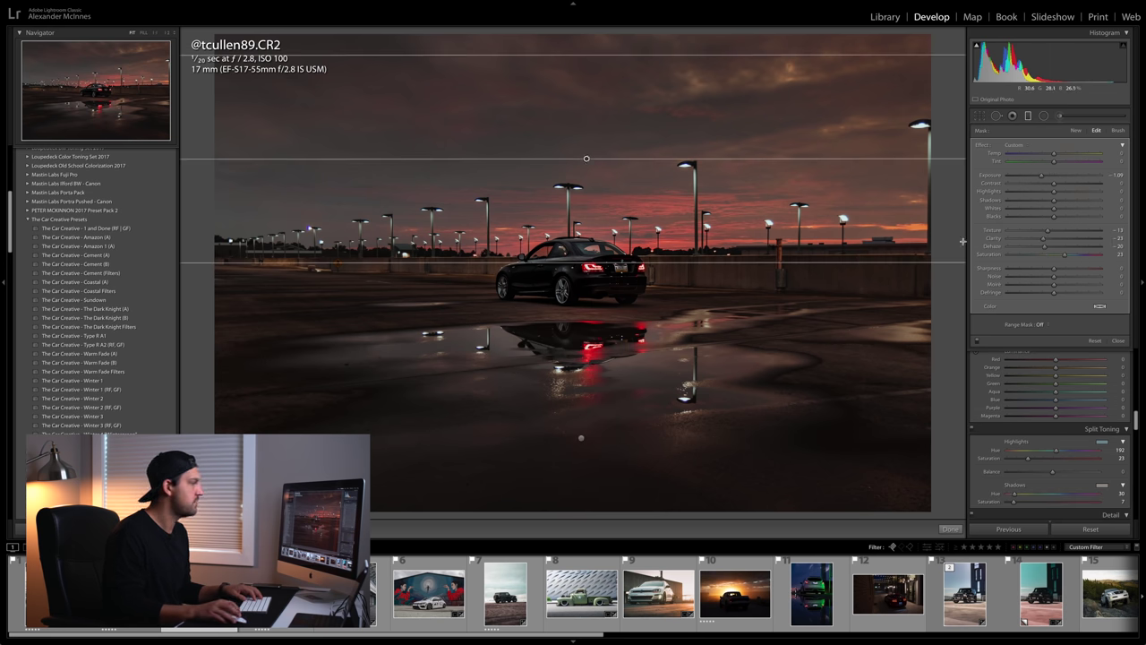
left_click(1028, 117)
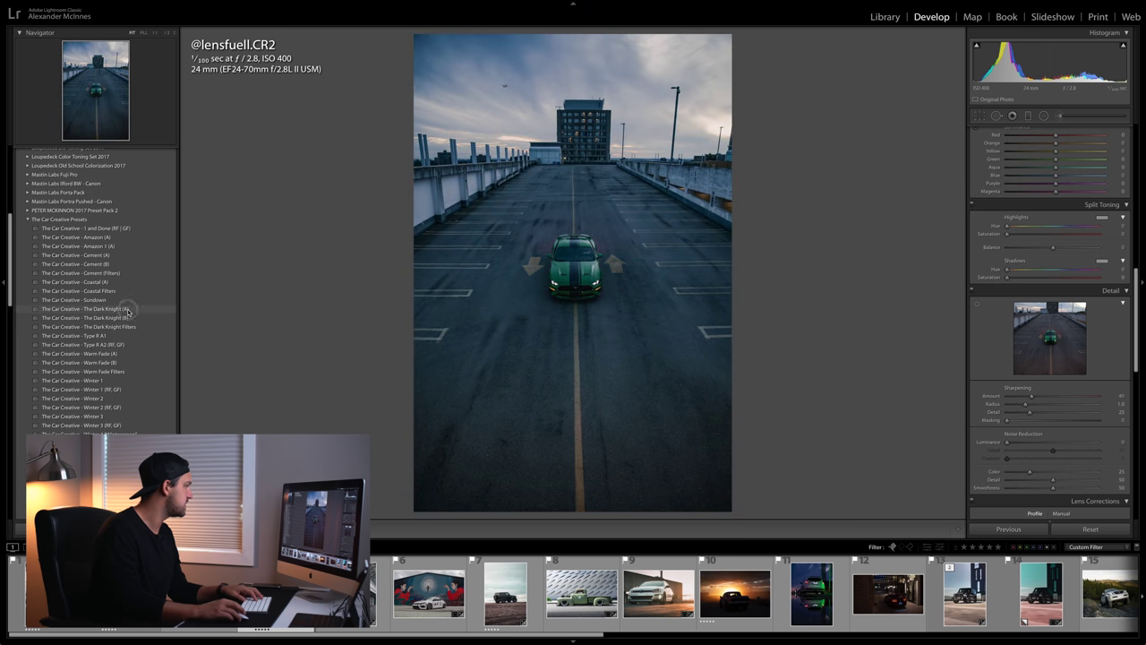
- Apply the preset The Car Creative - The Dark Knight Filters to the green car photo and reset its Exposure to 0
left_click(98, 327)
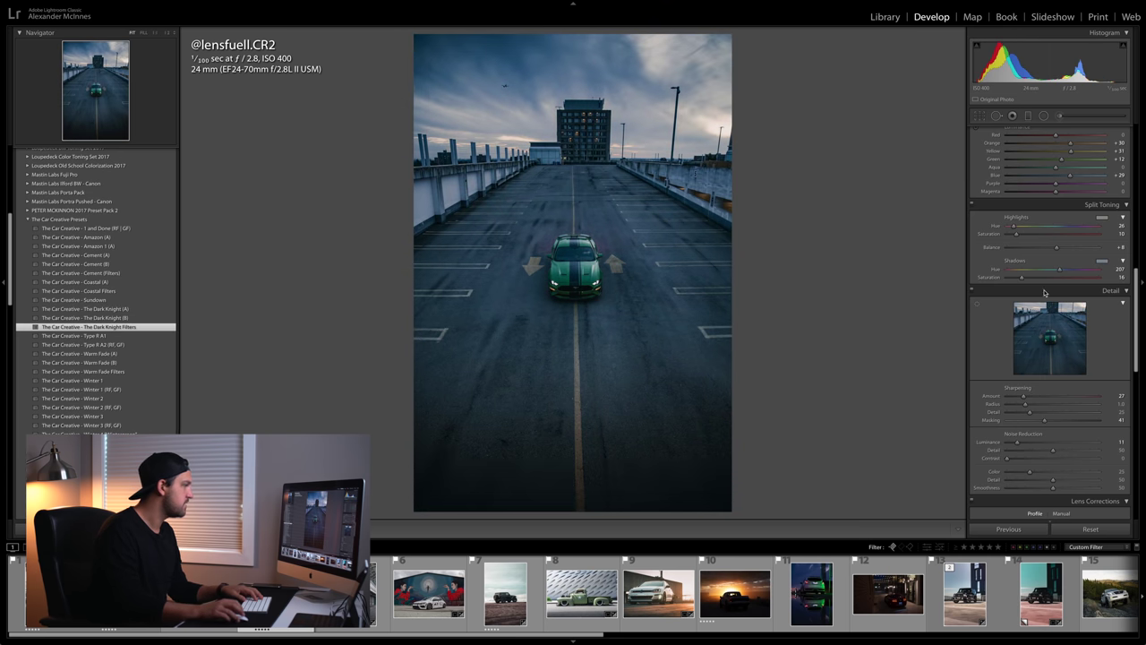
scroll(1099, 272, "up", 10)
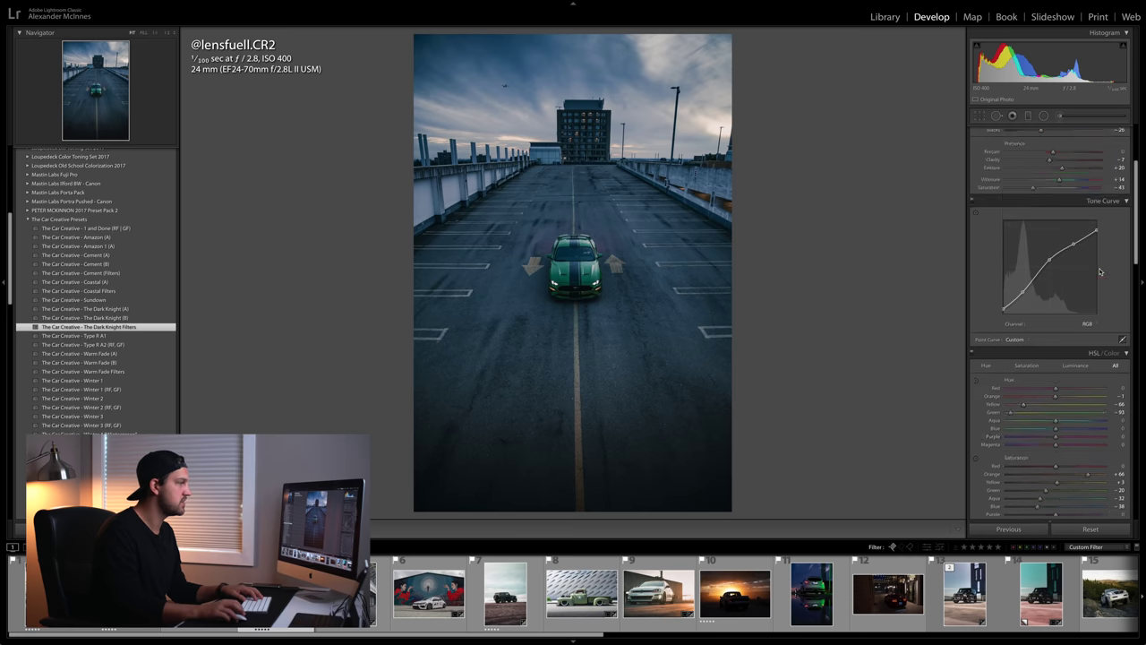
double_click(1053, 222)
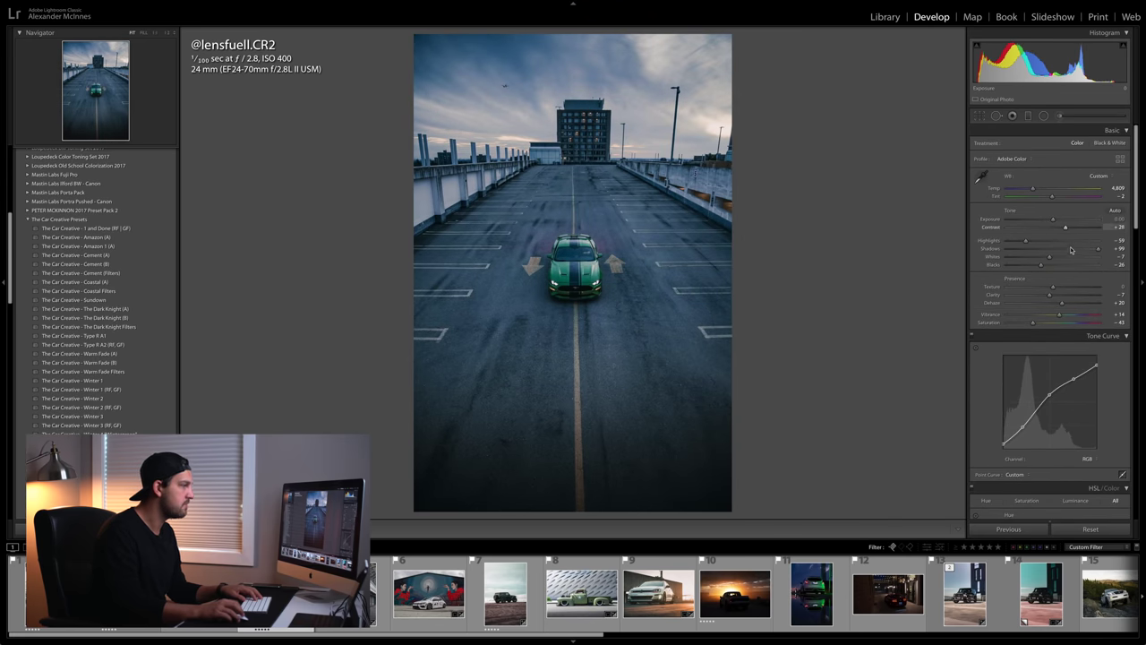
- Set the Blue saturation to −55 and the Green saturation to +77
scroll(1035, 325, "down", 5)
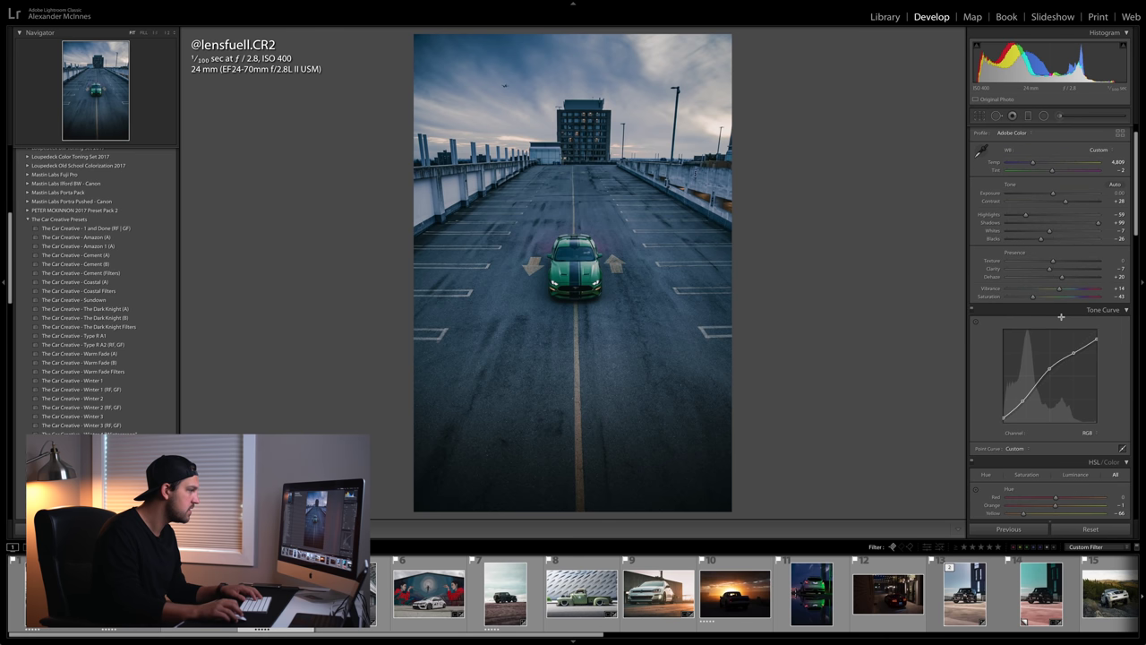
left_click_drag(1038, 400, 1092, 383)
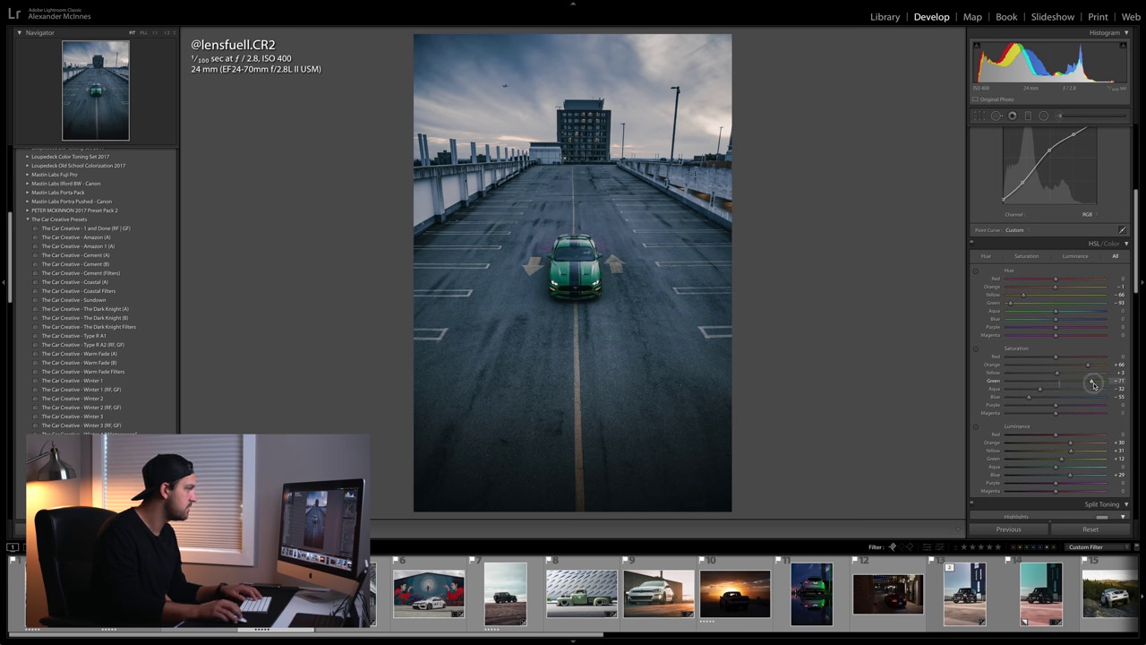
- Set the Green luminance of the green car photo to +49
scroll(1076, 394, "down", 3)
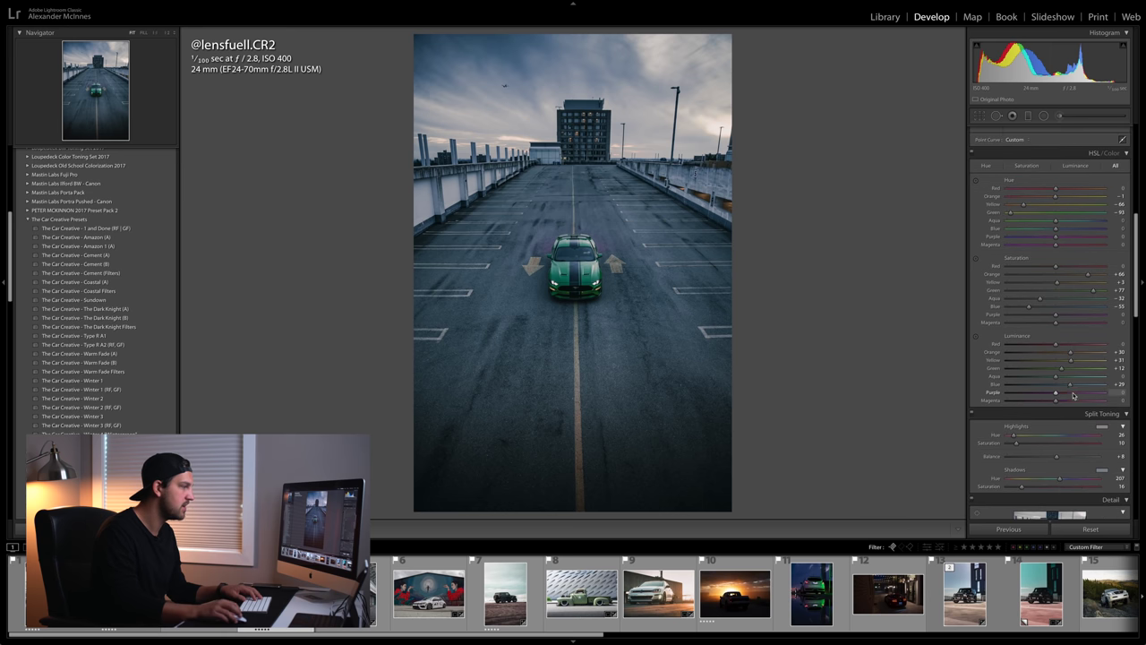
mouse_move(1062, 370)
left_mouse_down()
mouse_move(1079, 371)
mouse_move(1058, 373)
mouse_move(1077, 375)
mouse_move(1071, 383)
left_mouse_up()
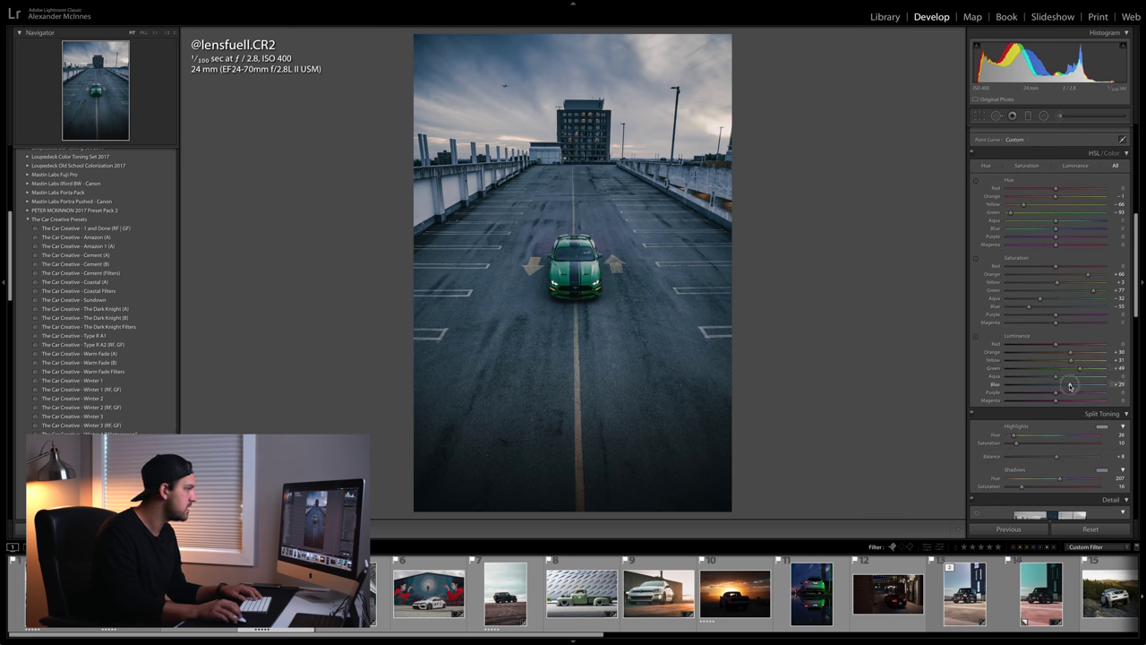
- Brighten the front of the green car with an adjustment brush at exposure 1.18, and compare the photo before and after
left_click(1044, 117)
left_click(1061, 117)
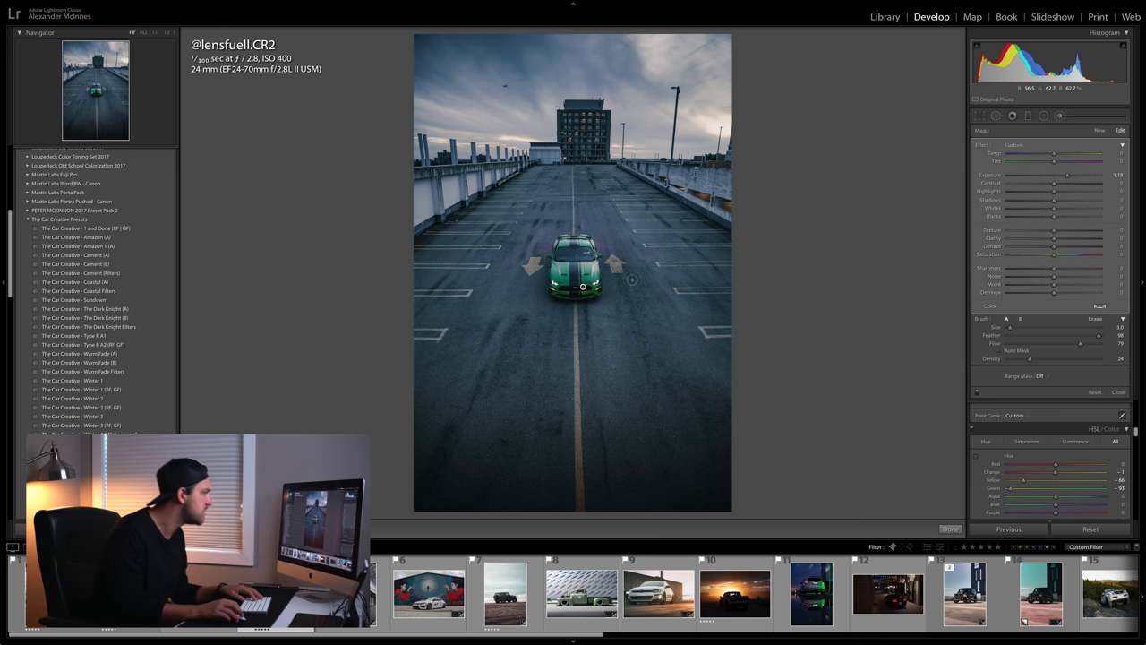
key("d")
key("backslash")
key("backslash")
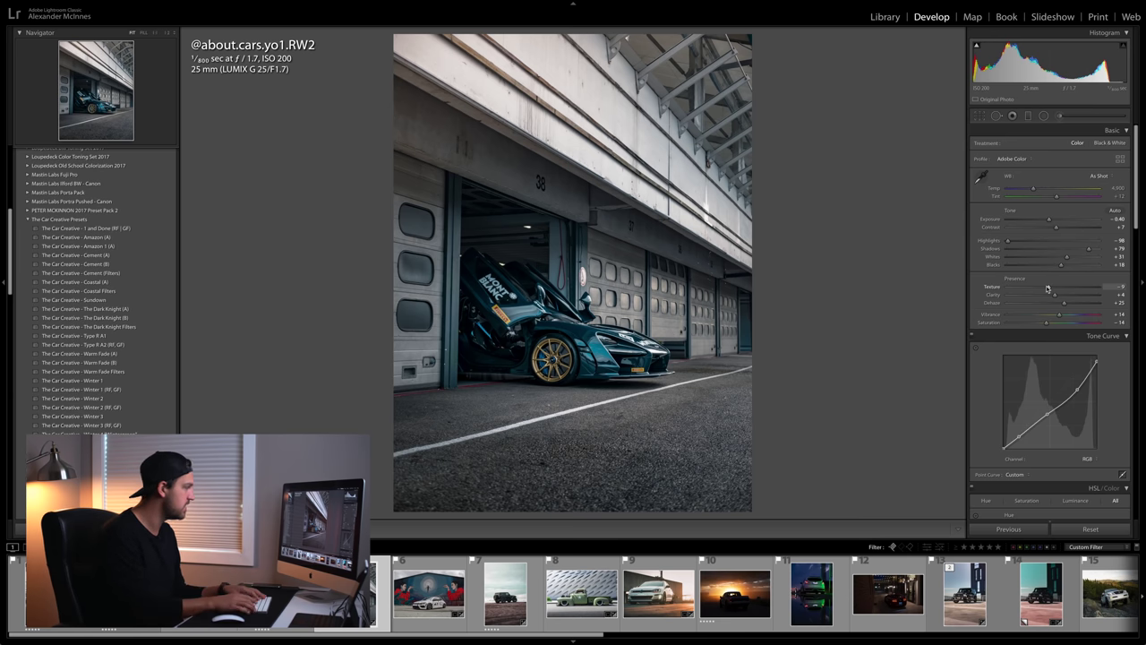
- Compare the garage car photo with its original, and preview it with the tone curve switched off and back on
key("backslash")
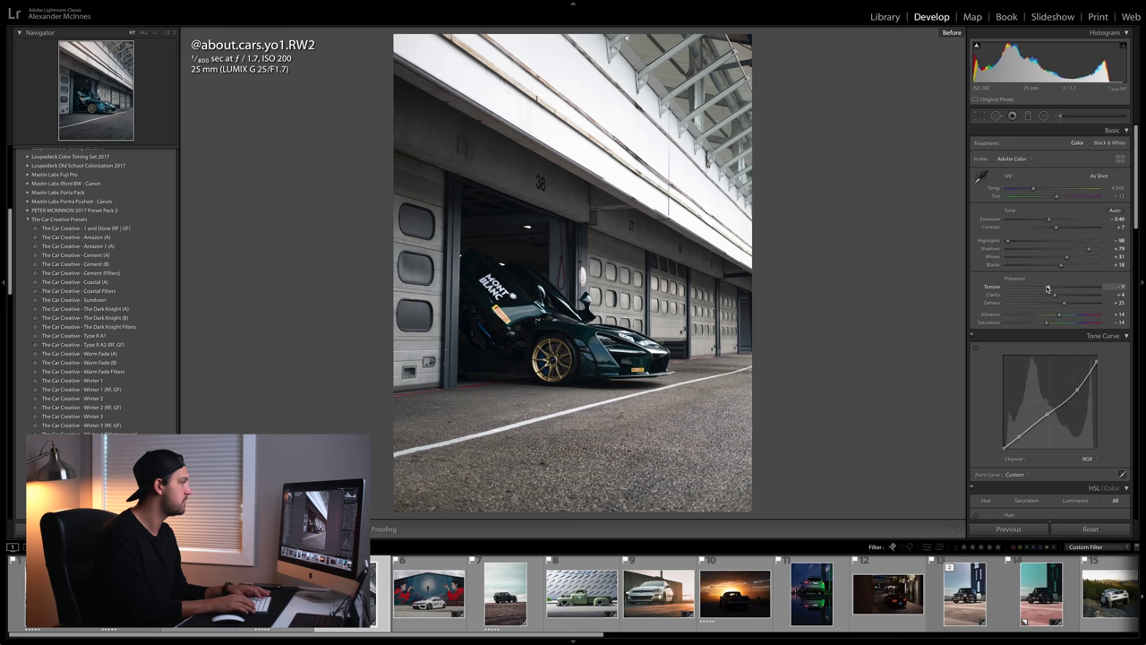
key("backslash")
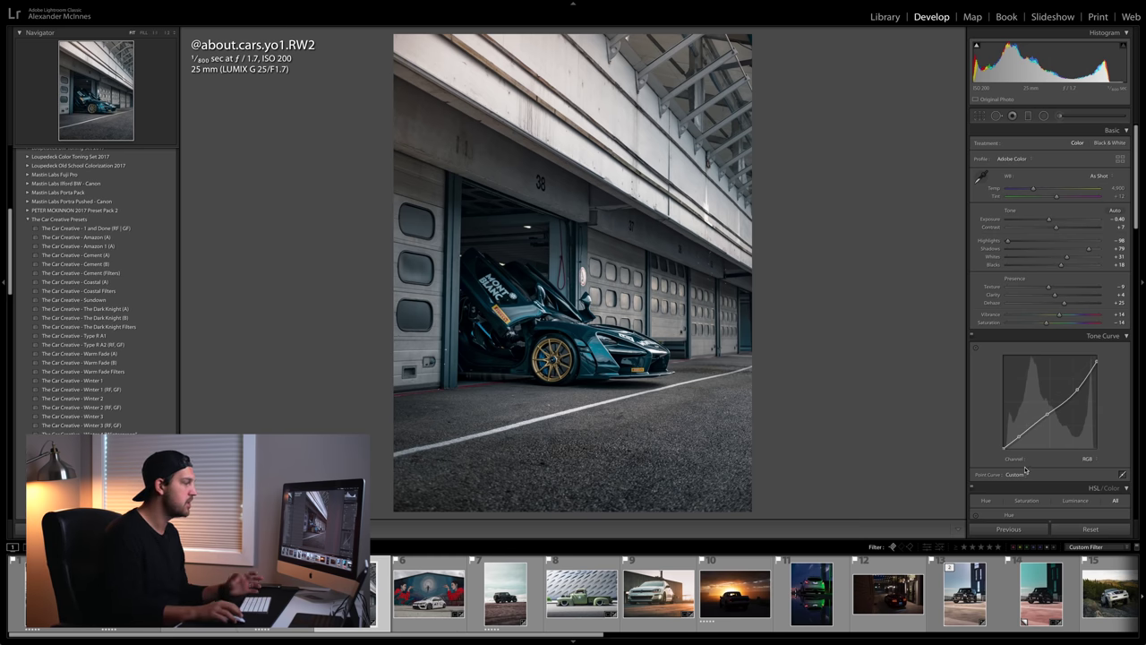
left_click(972, 337)
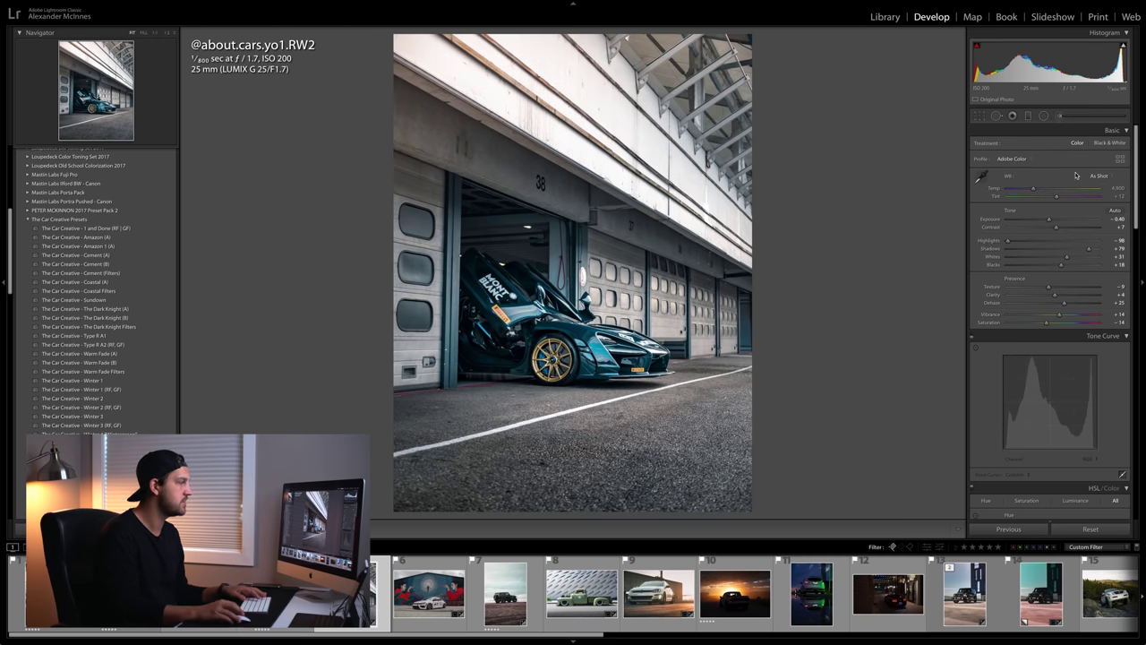
scroll(1079, 172, "down", 2)
left_click(972, 295)
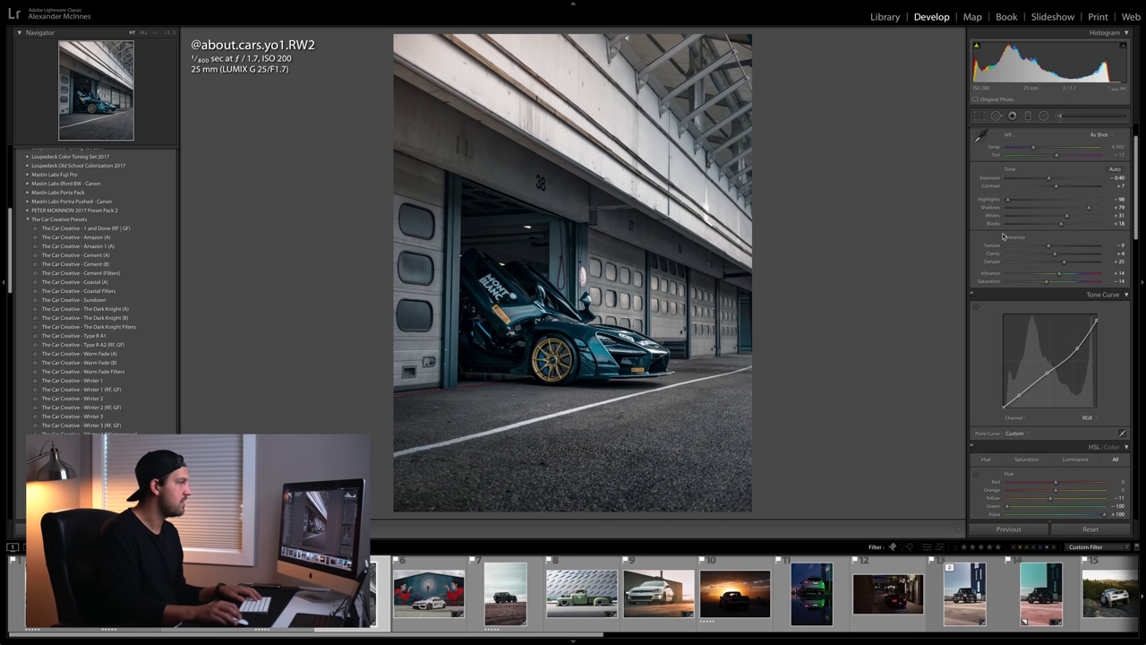
- Resize the radial filter around the car at the garage and close the filter tool
left_click(1046, 116)
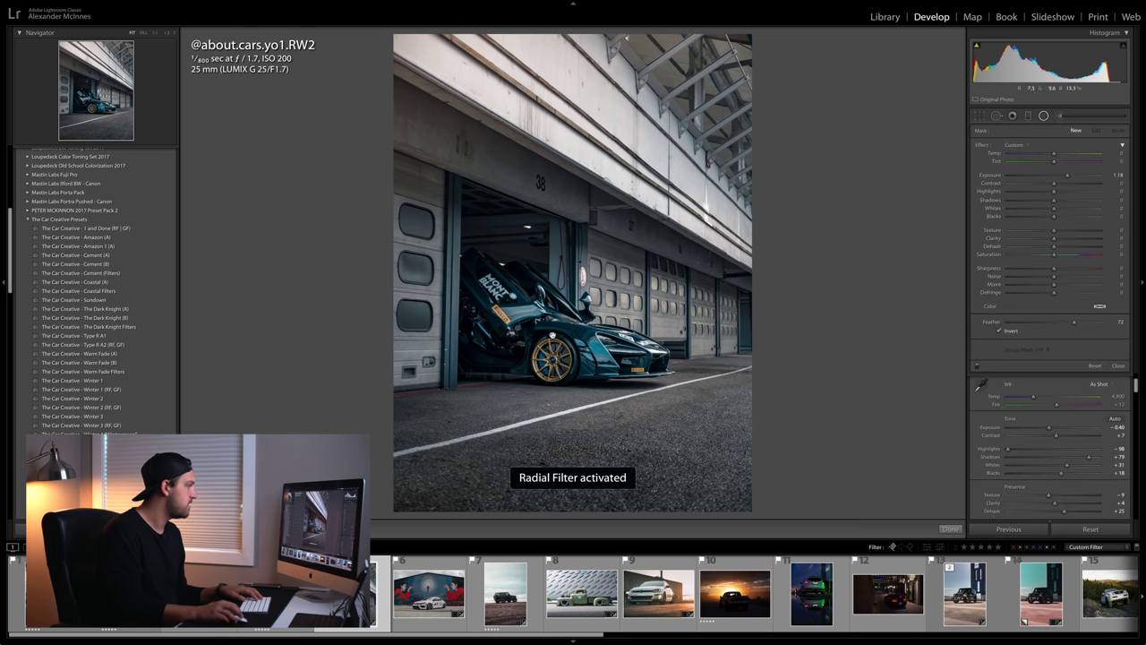
mouse_move(552, 336)
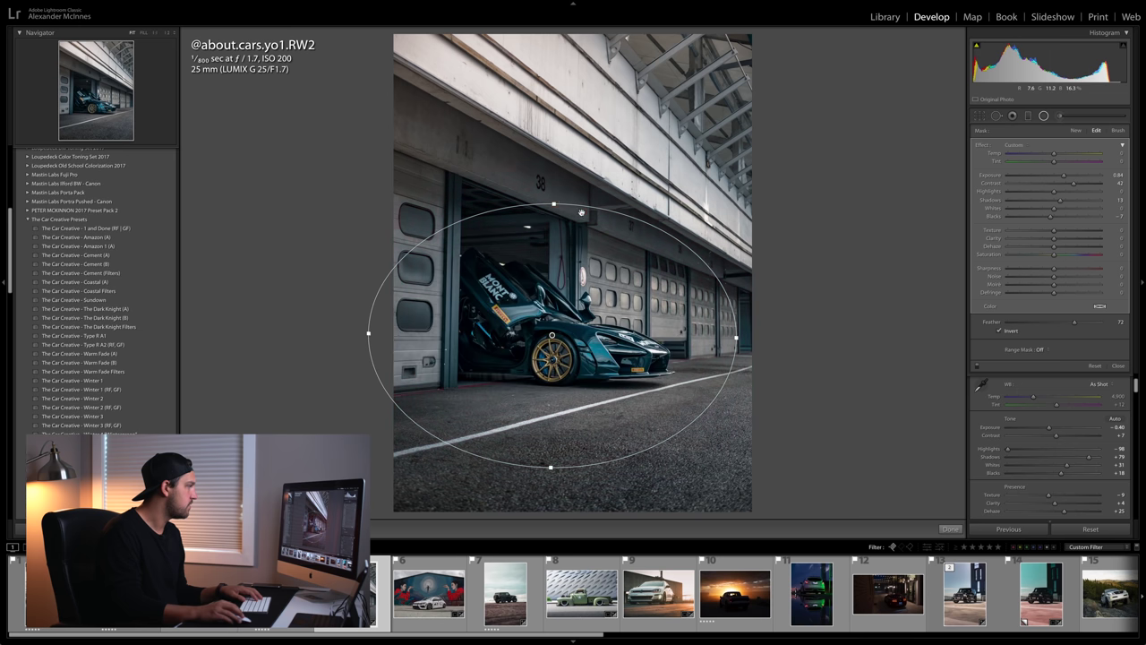
left_click_drag(555, 203, 665, 286)
left_click(950, 528)
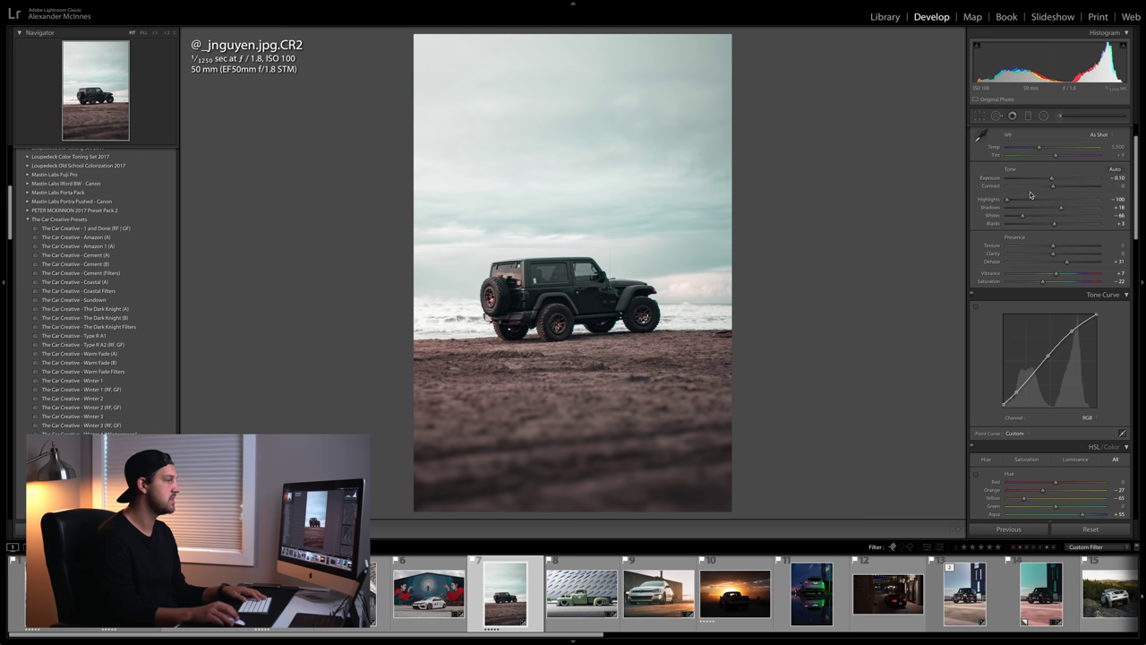
- Set the Jeep photo's Shadows to +21 and Whites to −77, and slightly raise the tone curve's highlight and midtone points
mouse_move(1006, 199)
left_mouse_down()
mouse_move(1065, 209)
mouse_move(1016, 217)
left_mouse_up()
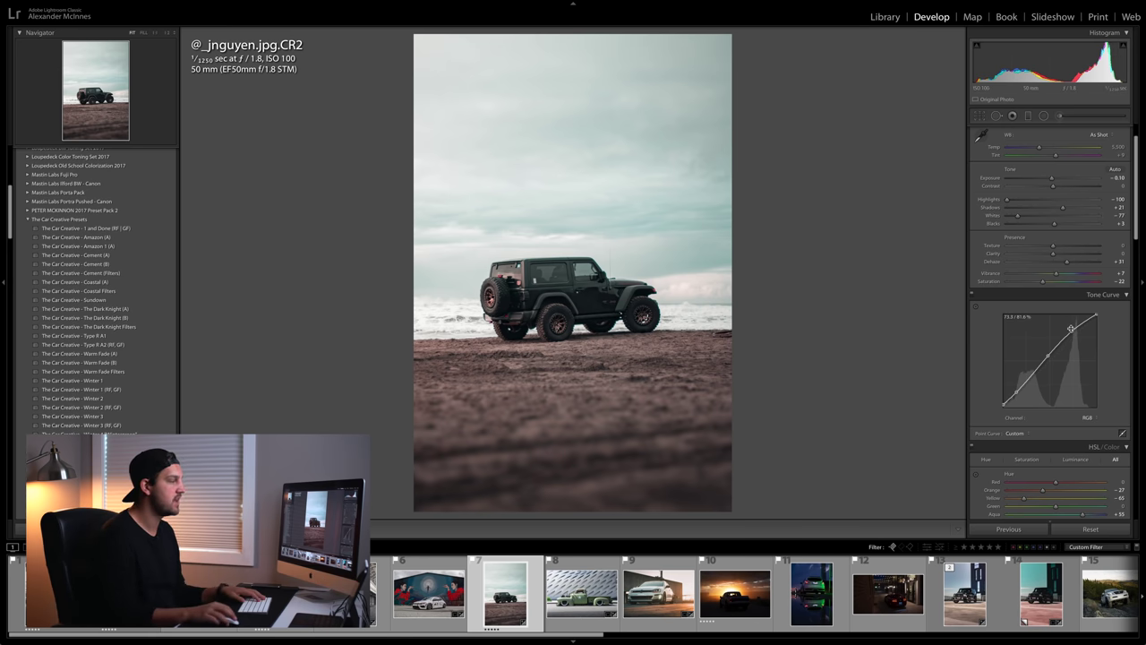
left_click_drag(1073, 331, 1048, 353)
left_click(685, 322)
left_click(704, 324)
left_click(446, 266)
left_click(641, 249)
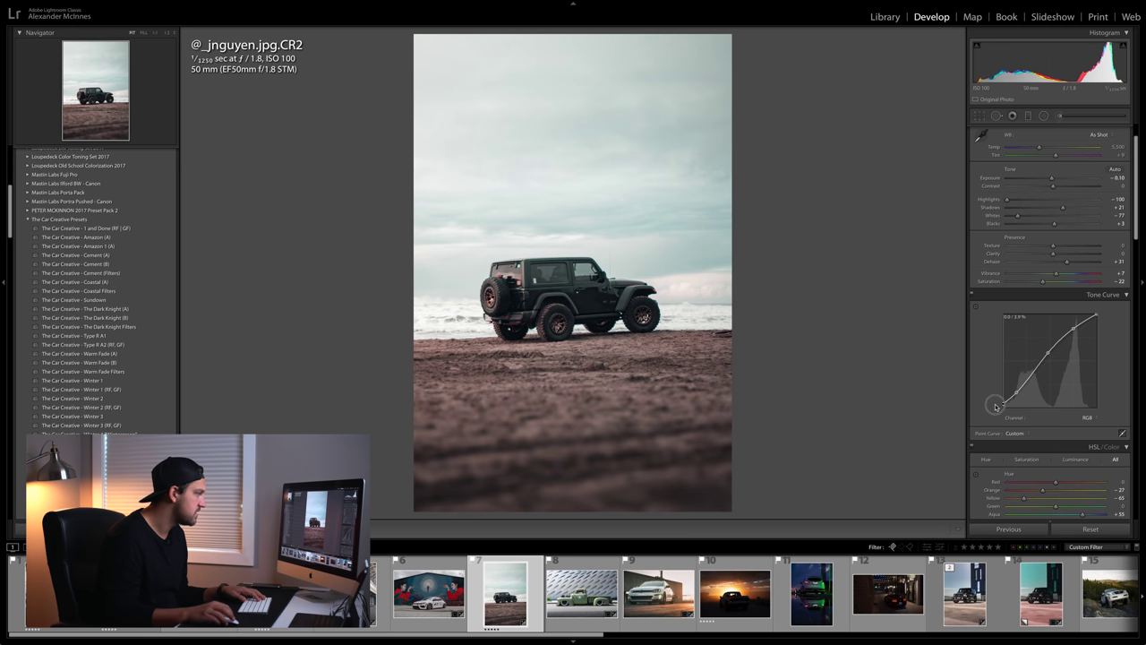
- Set the Jeep photo's hues to Orange −38, Yellow −77, Aqua +68 and Blue −46
scroll(1029, 407, "down", 5)
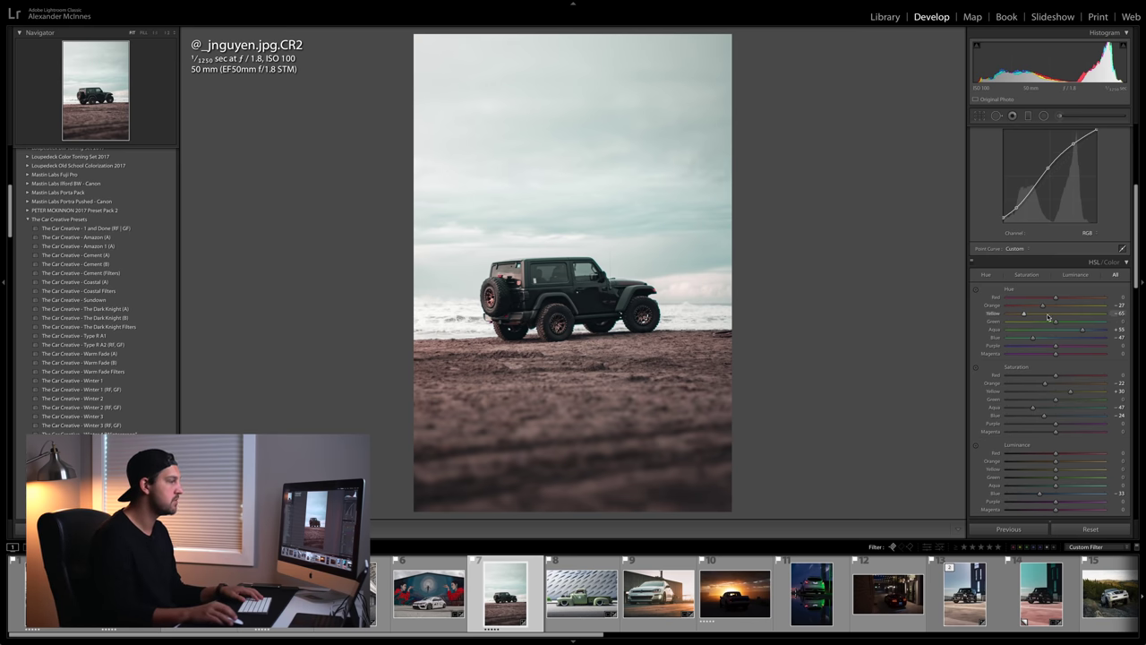
left_click_drag(1042, 306, 1016, 315)
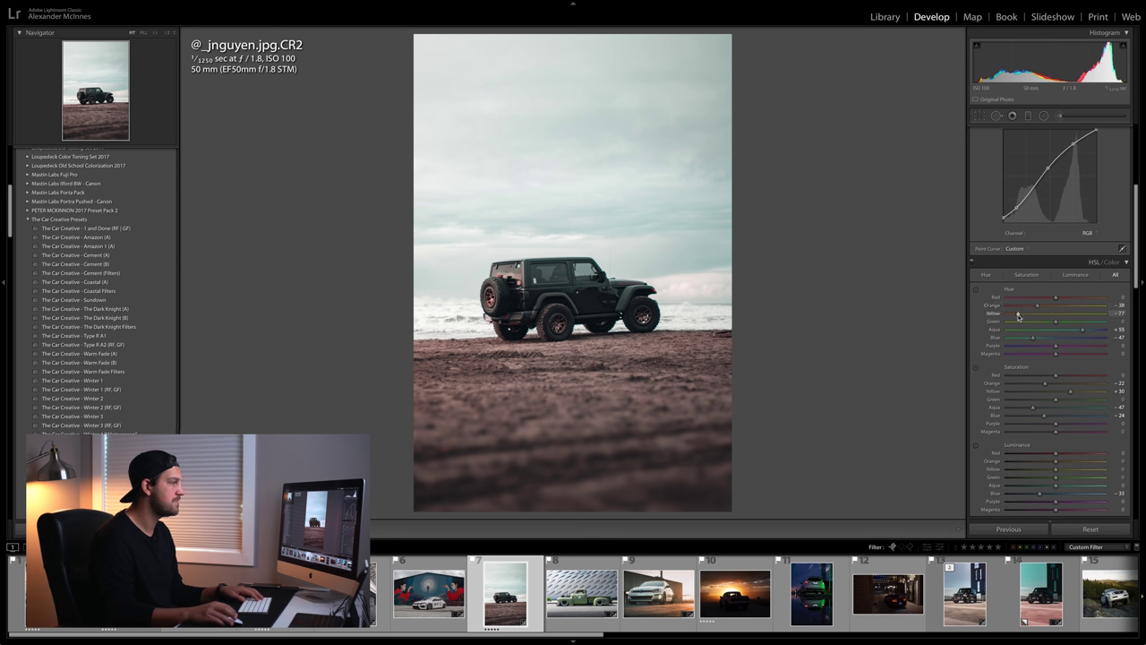
left_click_drag(1084, 332, 1034, 338)
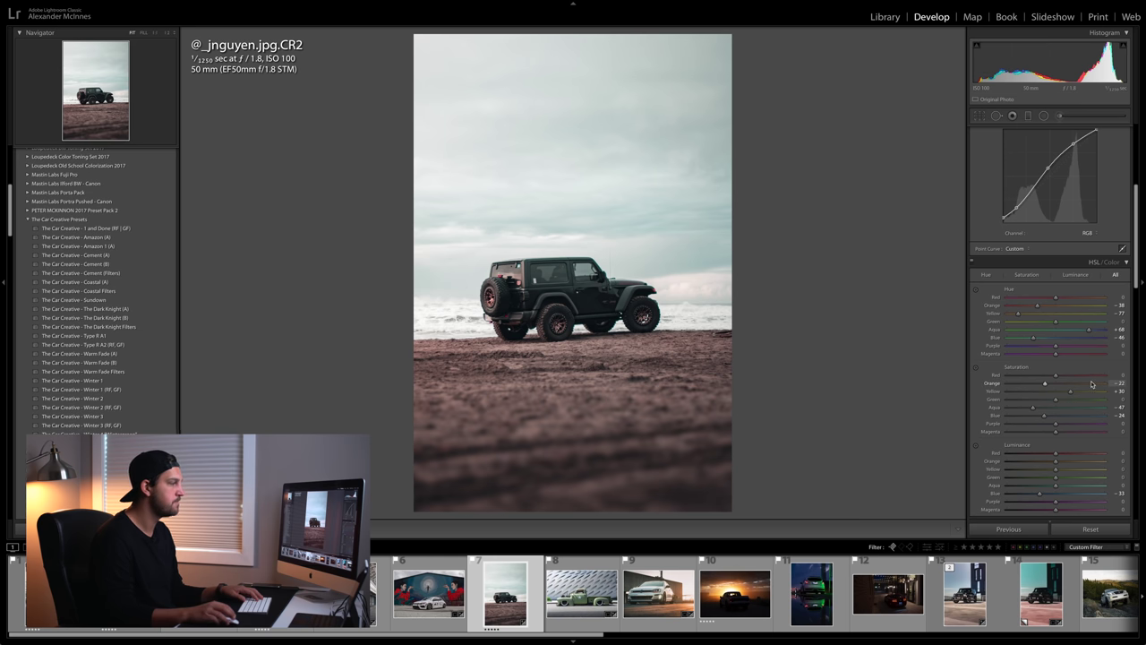
- Nudge the Jeep photo's Blue Primary hue slightly upward in the camera calibration
scroll(1086, 383, "down", 3)
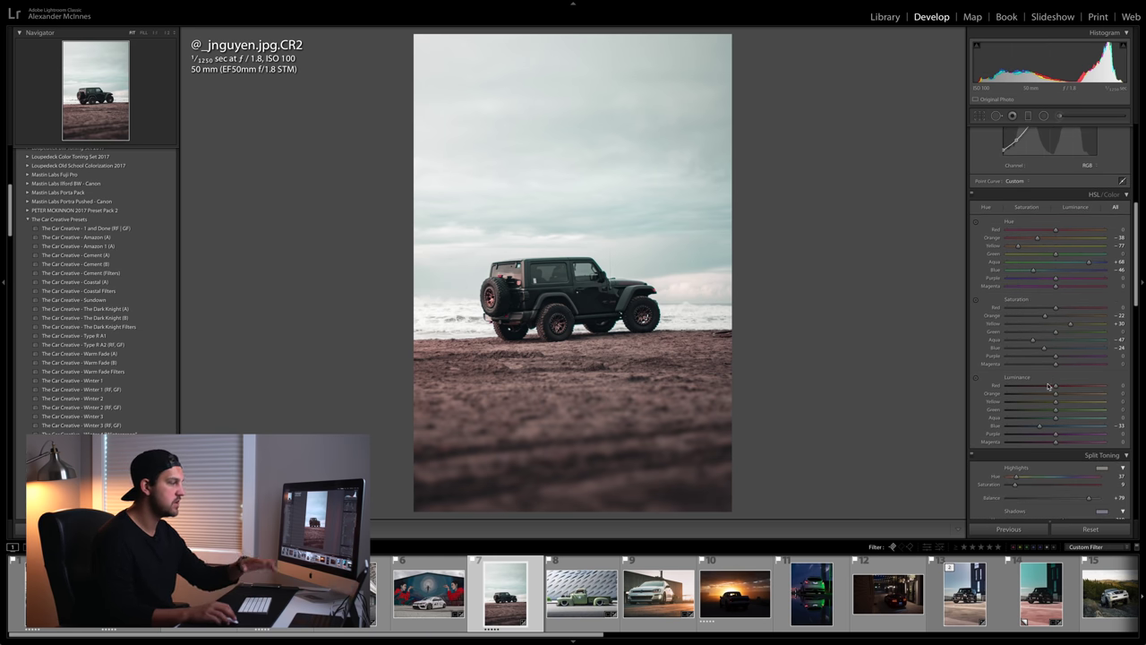
scroll(1061, 383, "down", 5)
scroll(1079, 383, "down", 20)
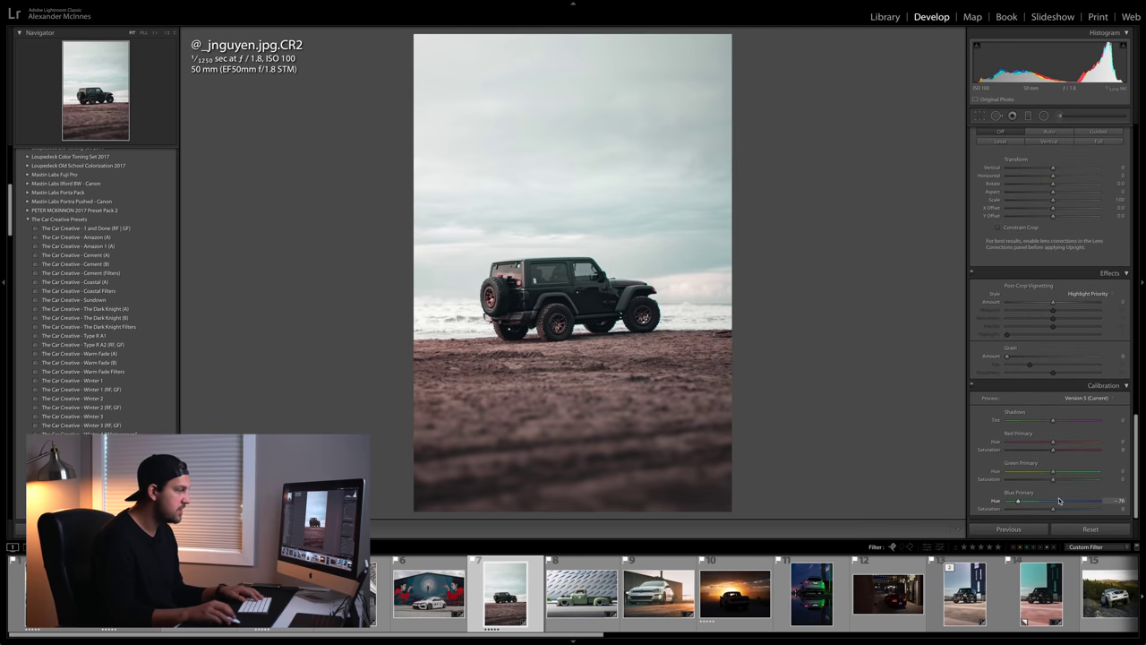
mouse_move(1017, 503)
left_mouse_down()
mouse_move(1053, 506)
mouse_move(1021, 502)
left_mouse_up()
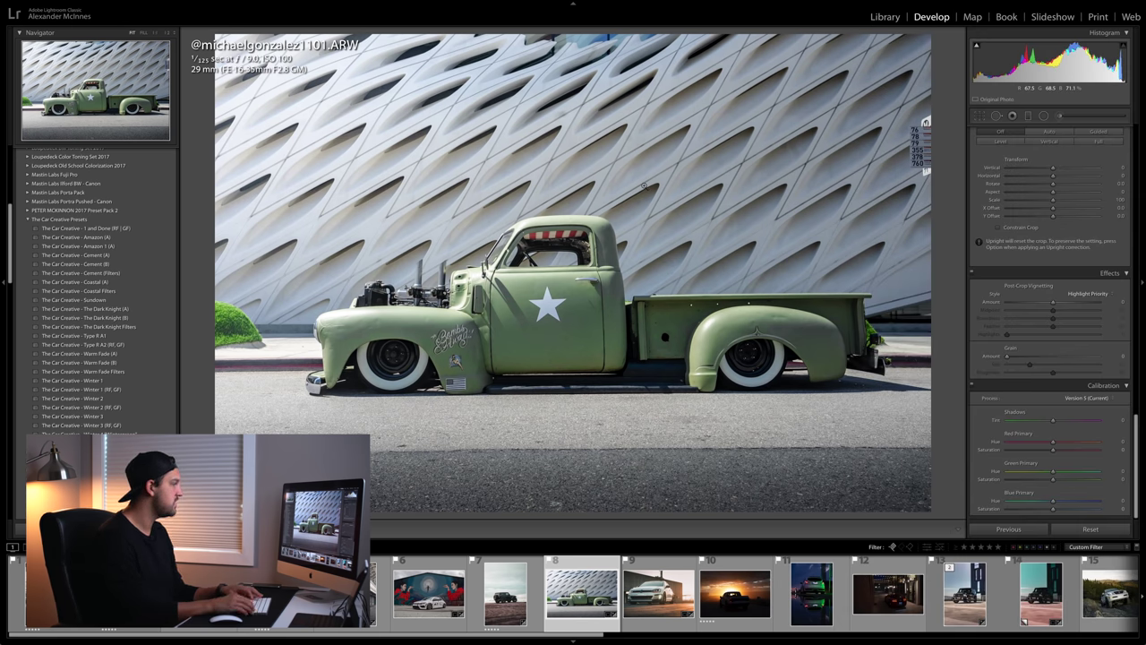
- Compare the green truck photo with its original, examining the truck up close and in full view
key("backslash")
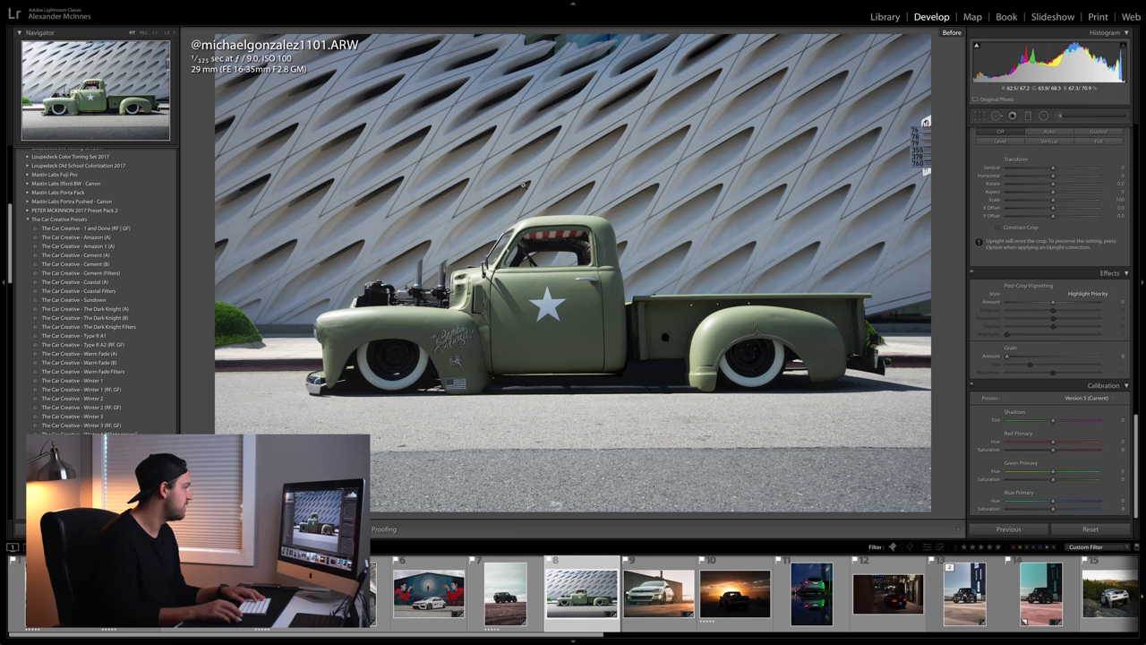
key("z")
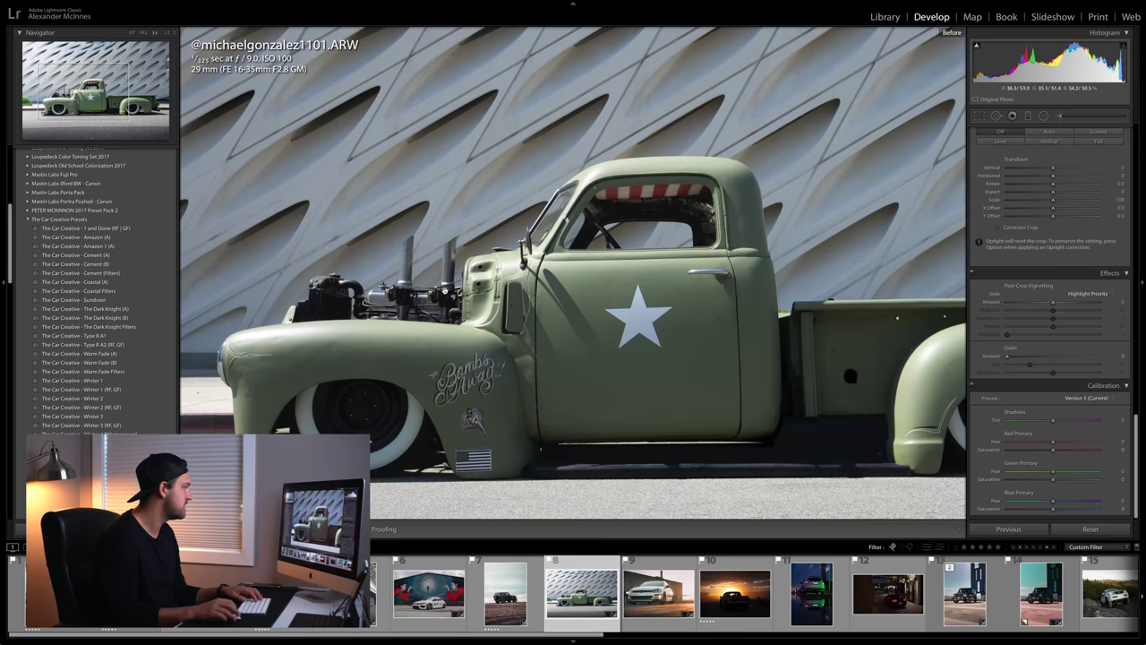
key("z")
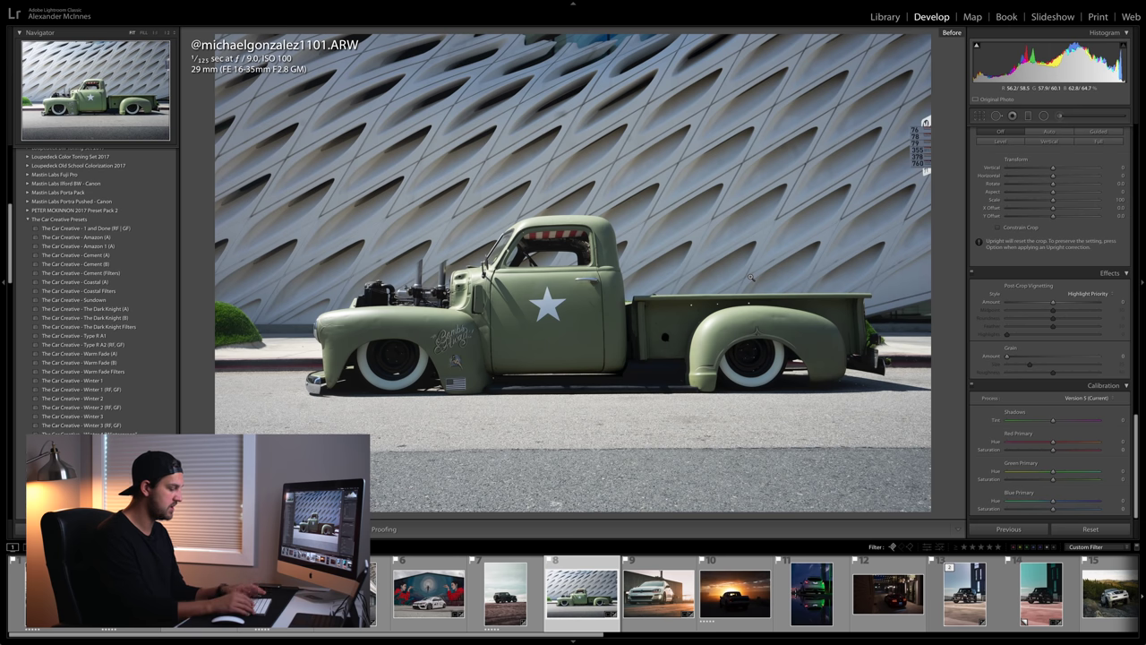
key("backslash")
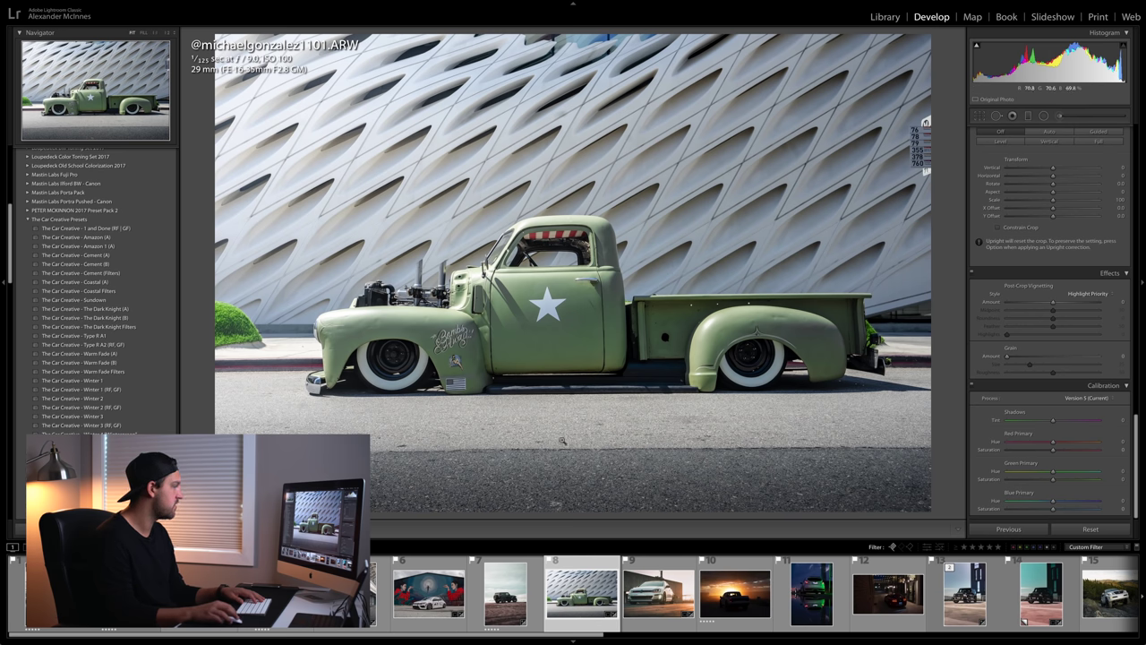
- Set the truck photo's Green luminance to +28 and Green saturation to +24, and compare the result with the original
scroll(1064, 422, "up", 8)
scroll(1064, 423, "up", 6)
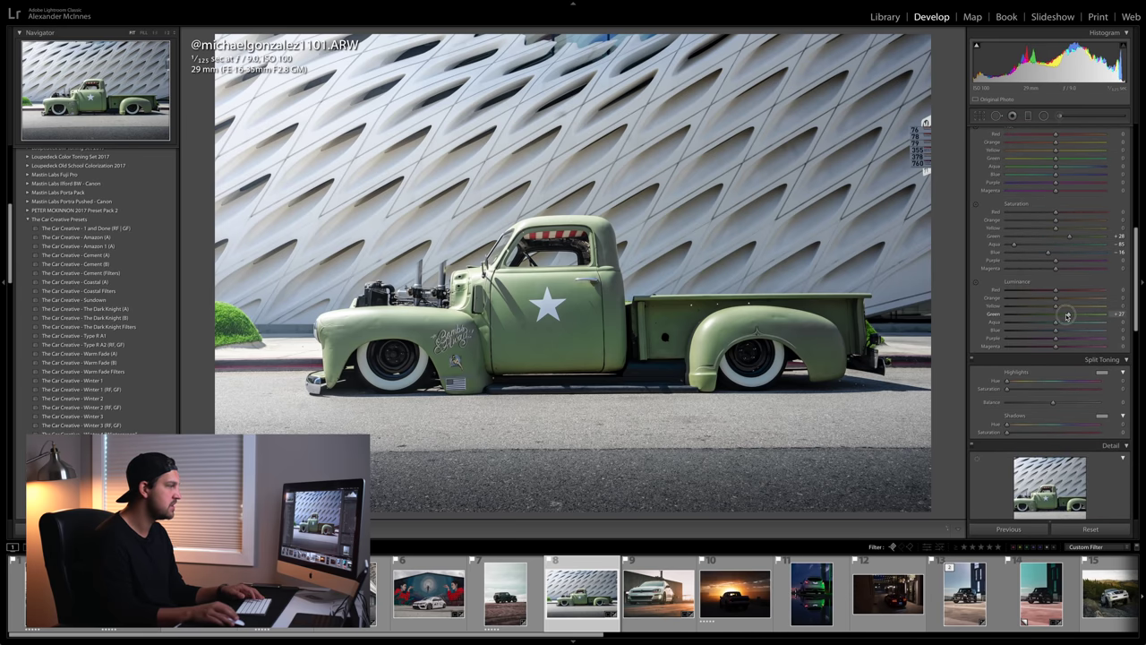
scroll(1066, 313, "up", 2)
left_click_drag(1066, 313, 1067, 315)
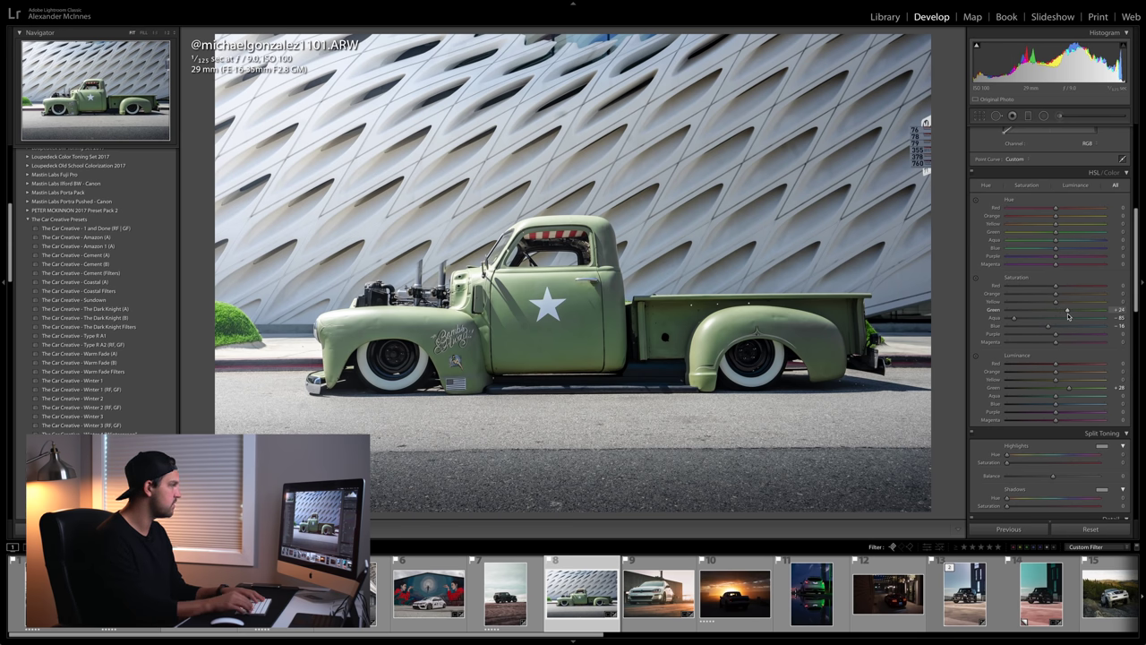
key("backslash")
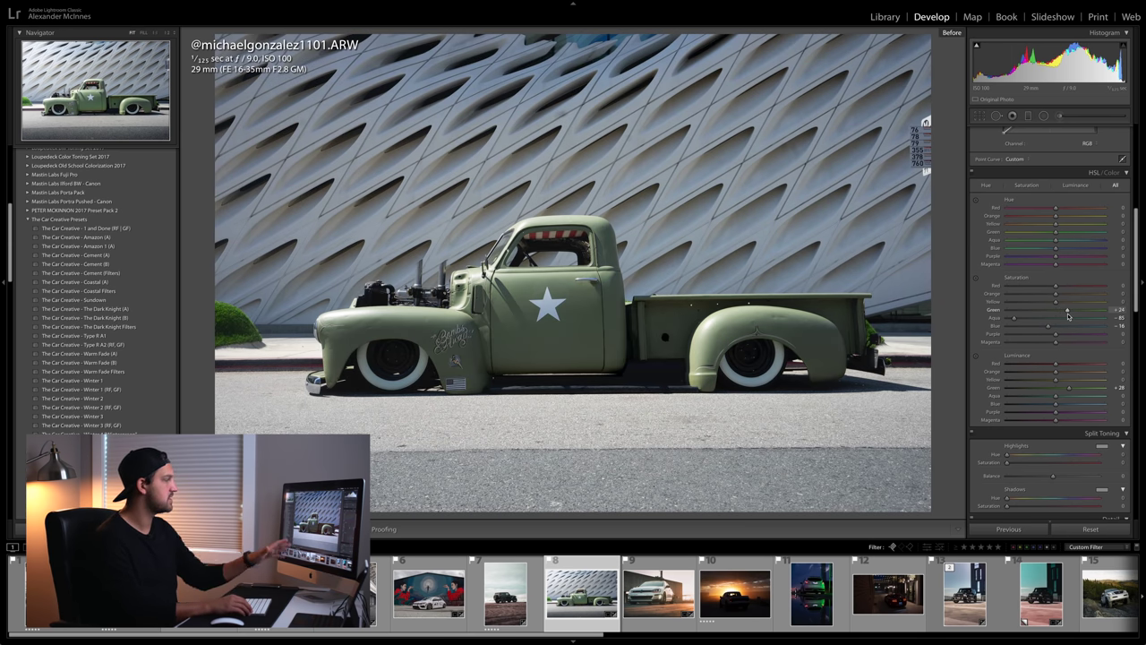
key("backslash")
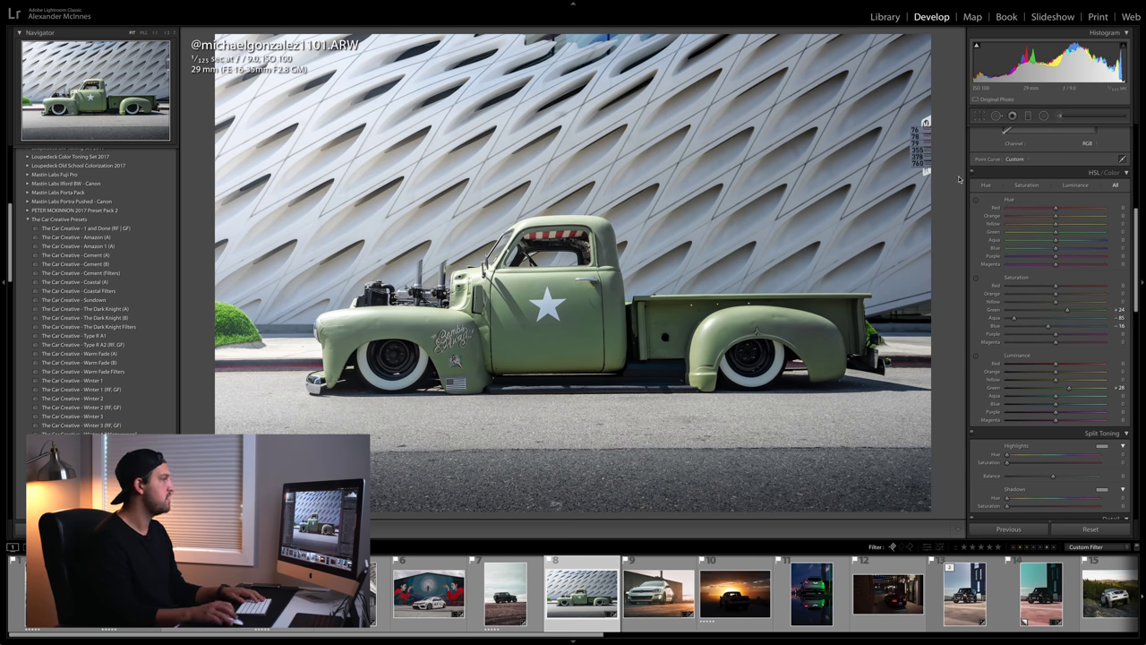
- Inspect the diagonal graduated filter over the wall behind the truck with its mask overlay shown, and close the filter tool
left_click(1027, 115)
left_click_drag(581, 454, 419, 205)
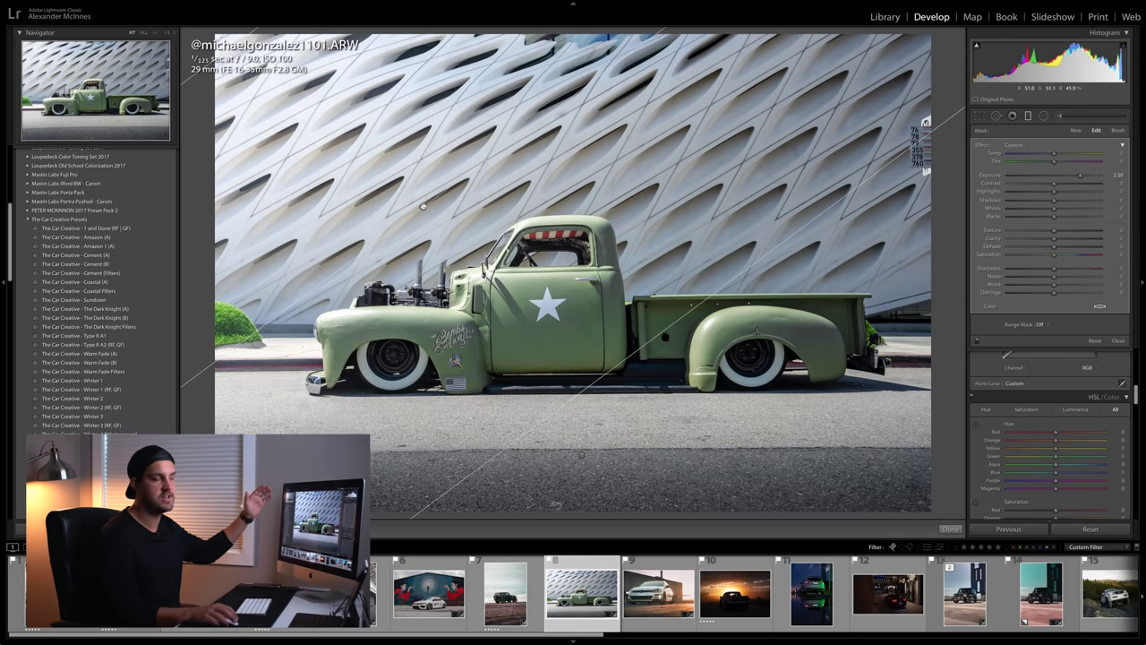
key("o")
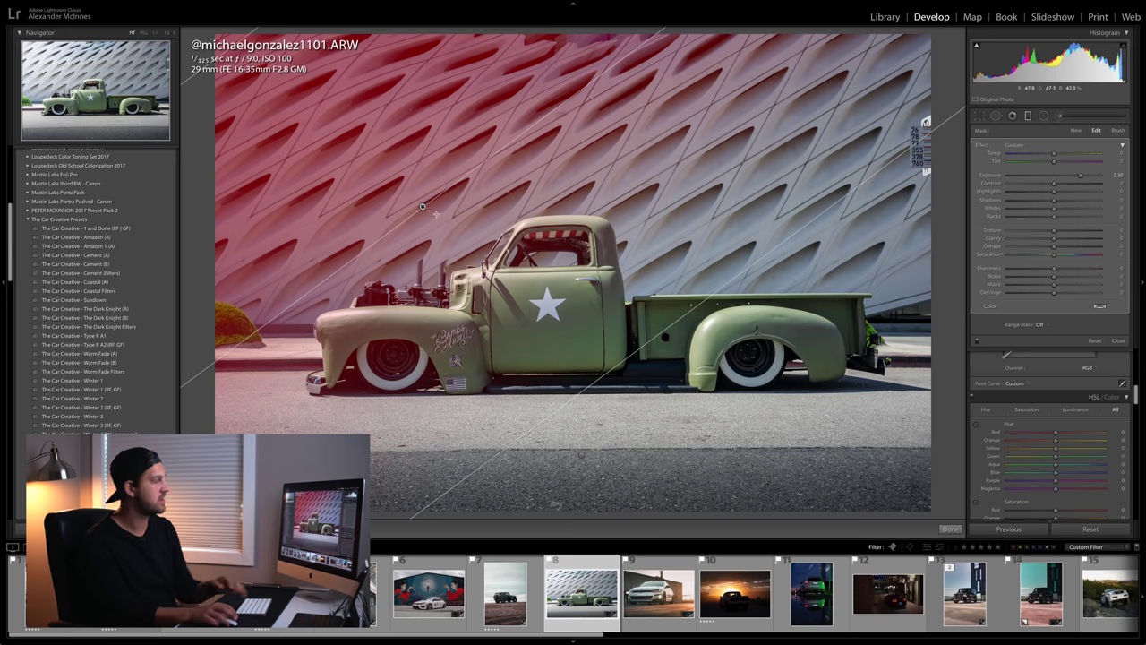
key("m")
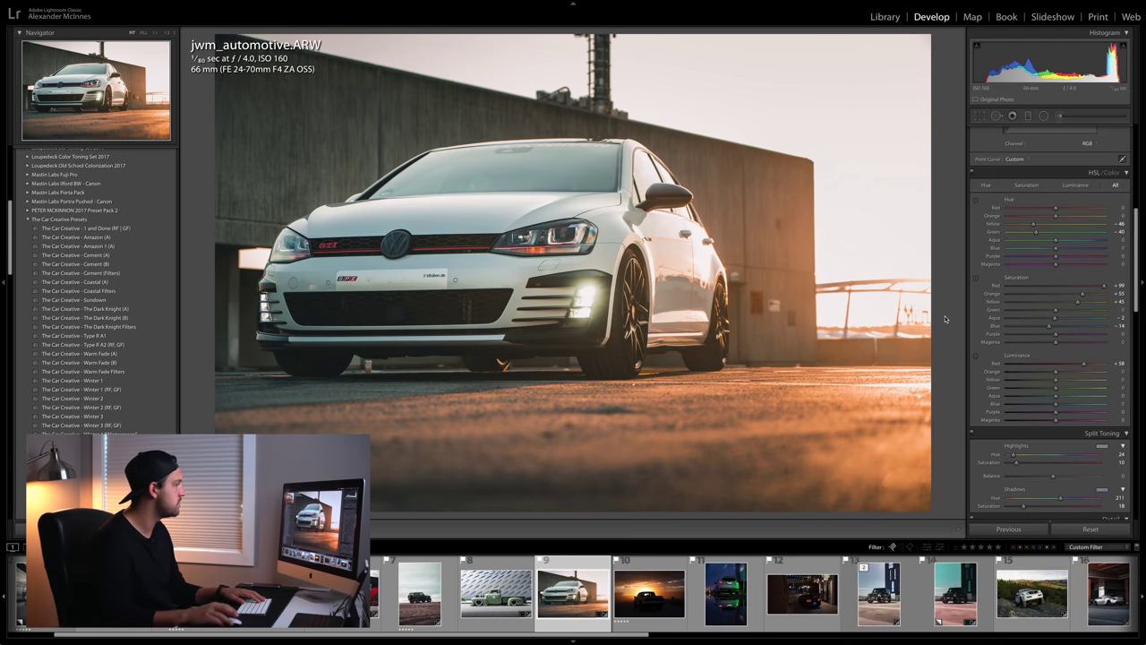
- Compare the edited white Volkswagen photo with its original
scroll(1033, 359, "up", 3)
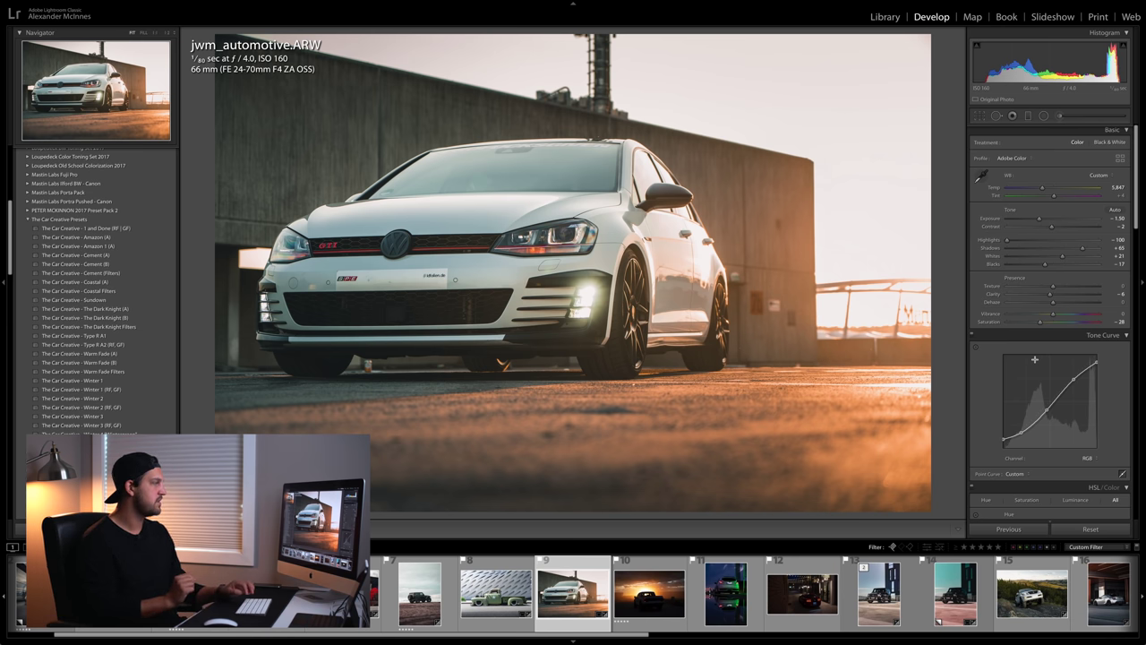
key("backslash")
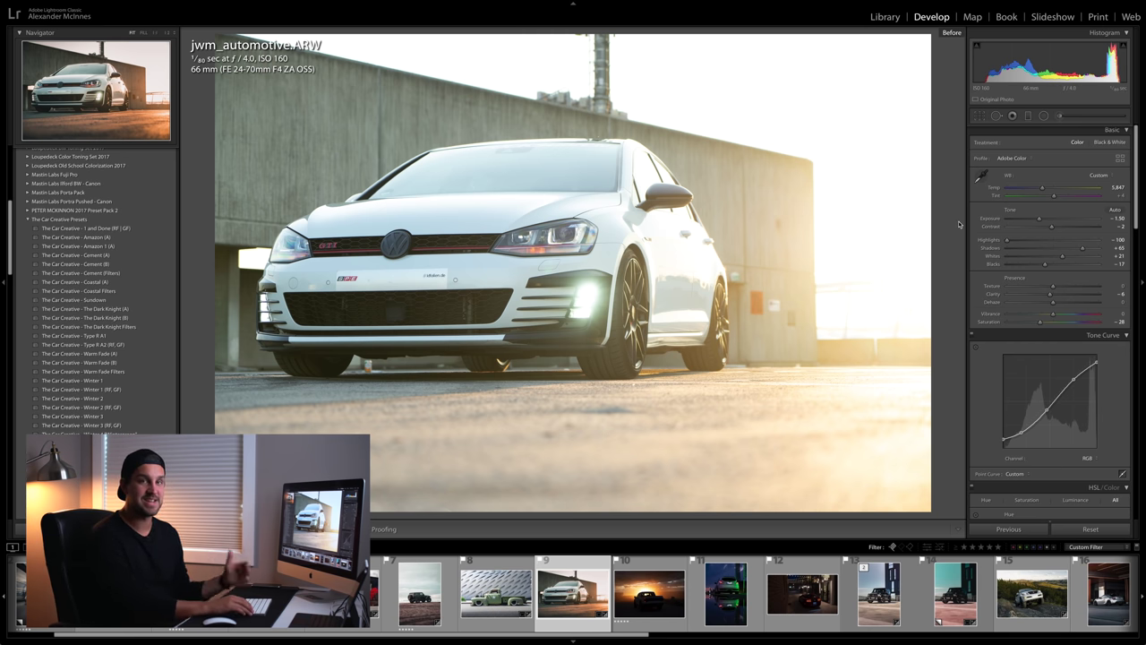
key("backslash")
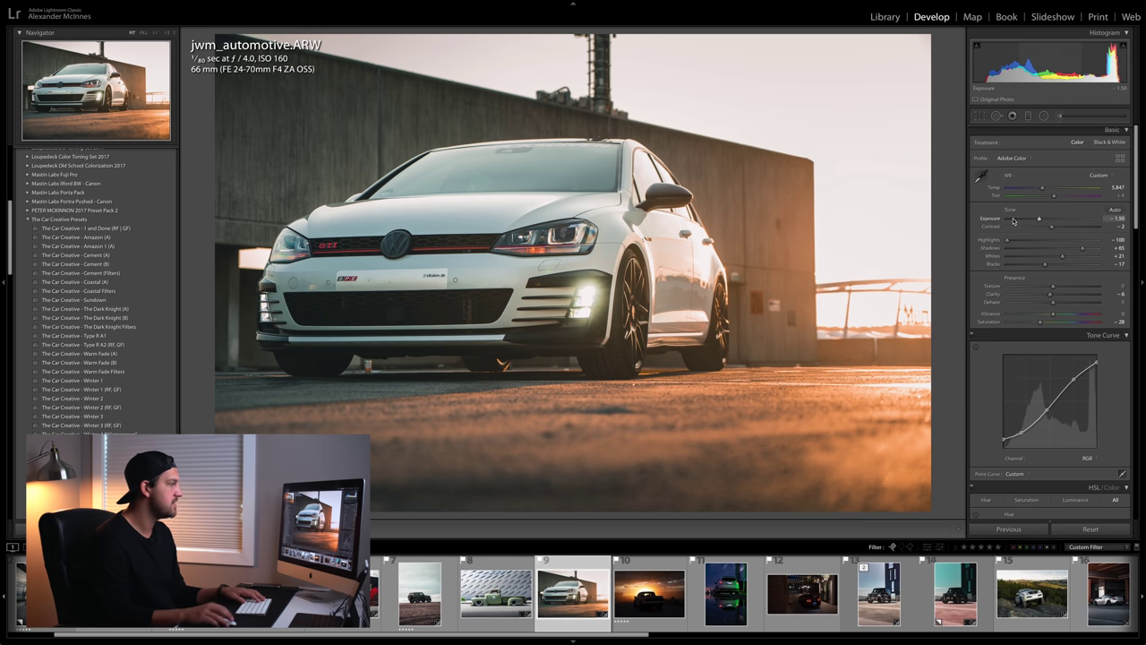
- Set the Volkswagen photo's Exposure to −1.75, Shadows to +76 and Whites to +18
left_click(1040, 220)
left_click_drag(1040, 220, 1036, 220)
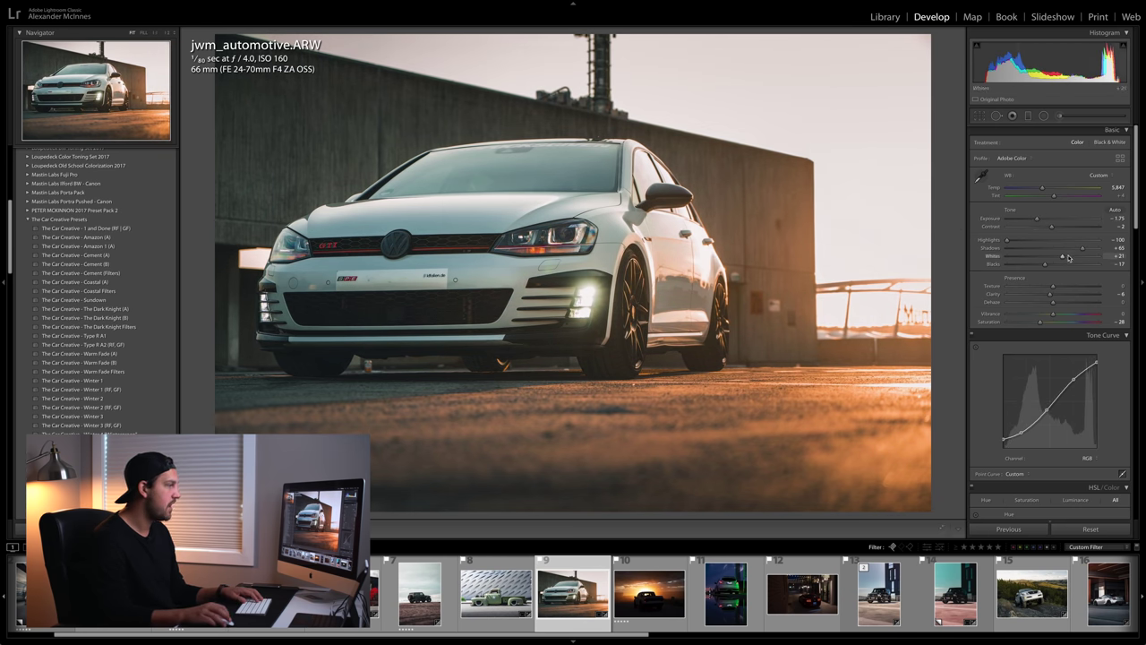
left_click_drag(1057, 258, 1089, 252)
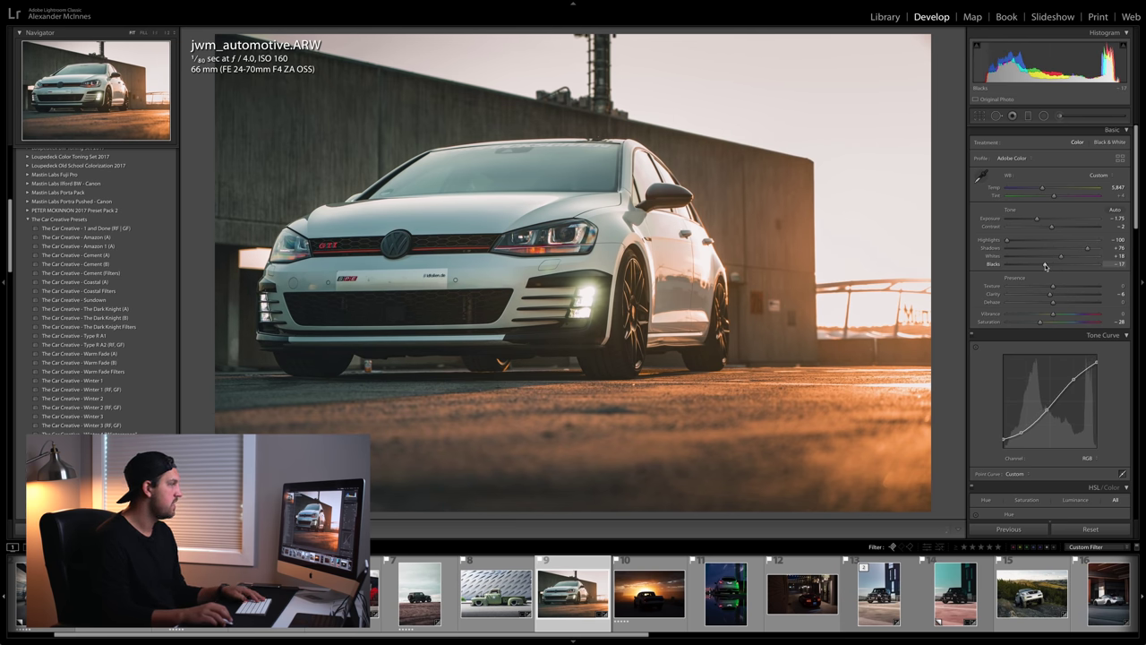
- Set the Volkswagen photo's Blacks to −18 and adjust the shadow end of its tone curve
left_click_drag(1044, 266, 1044, 266)
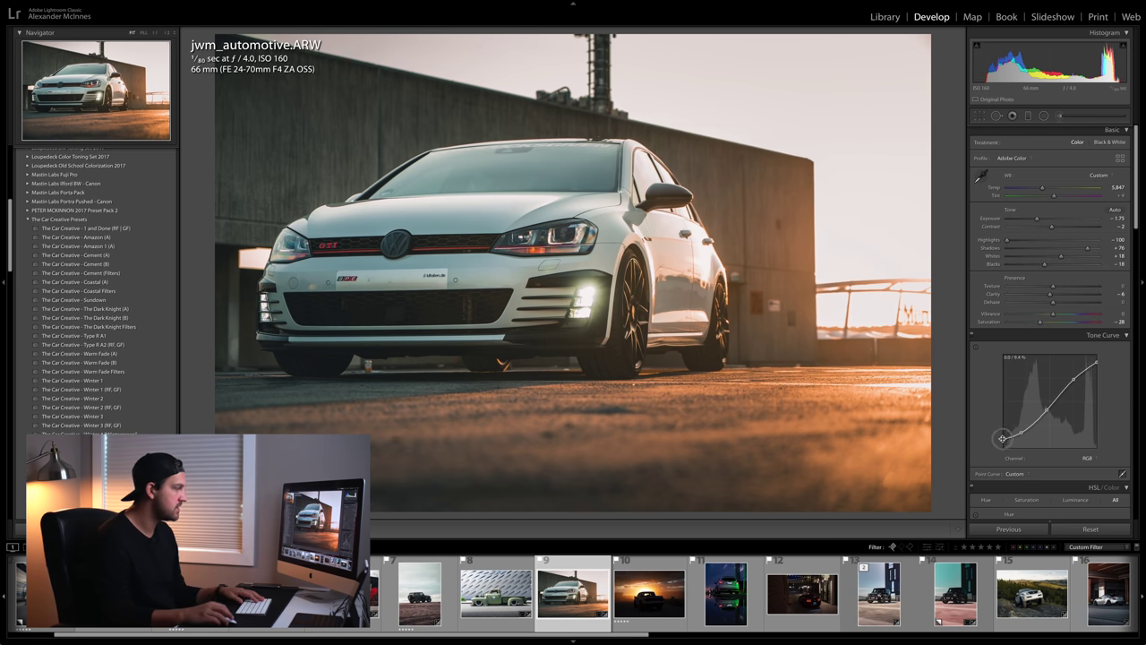
left_click_drag(1004, 437, 1049, 411)
key("ctrl+3")
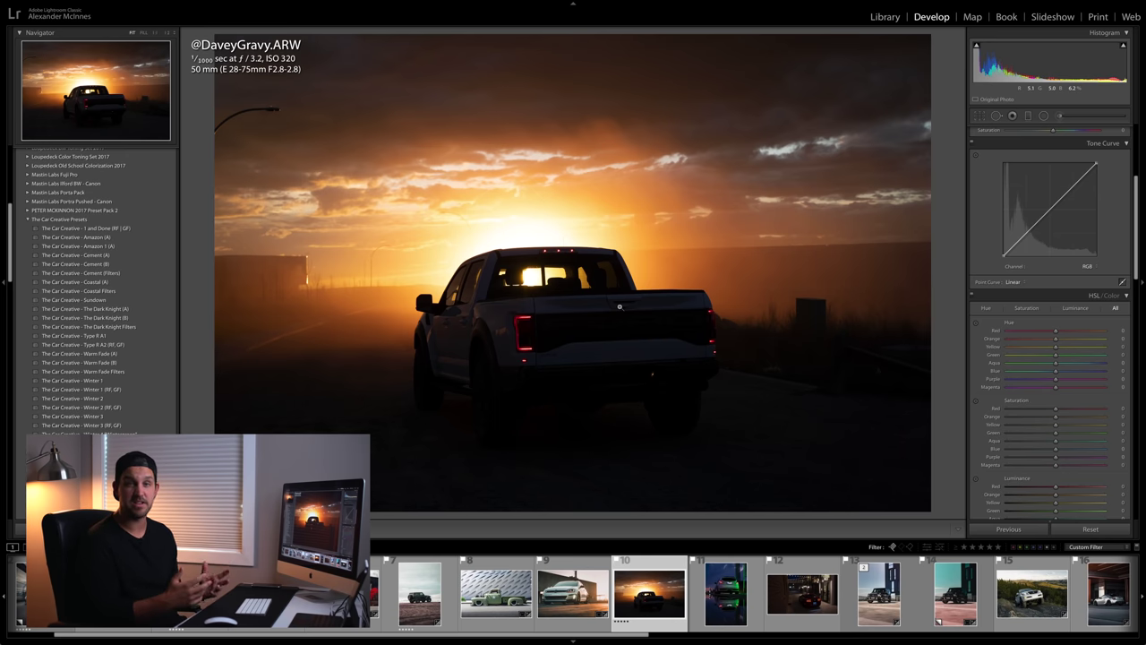
- Set the sunset truck photo's Exposure +0.15, Shadows +70, Whites +36, Blacks +6, Dehaze +18, Vibrance +15, Saturation −13, and darken its tone curve's shadows
scroll(1021, 243, "up", 5)
mouse_move(1055, 251)
left_mouse_down()
mouse_move(1089, 253)
mouse_move(1046, 266)
left_mouse_up()
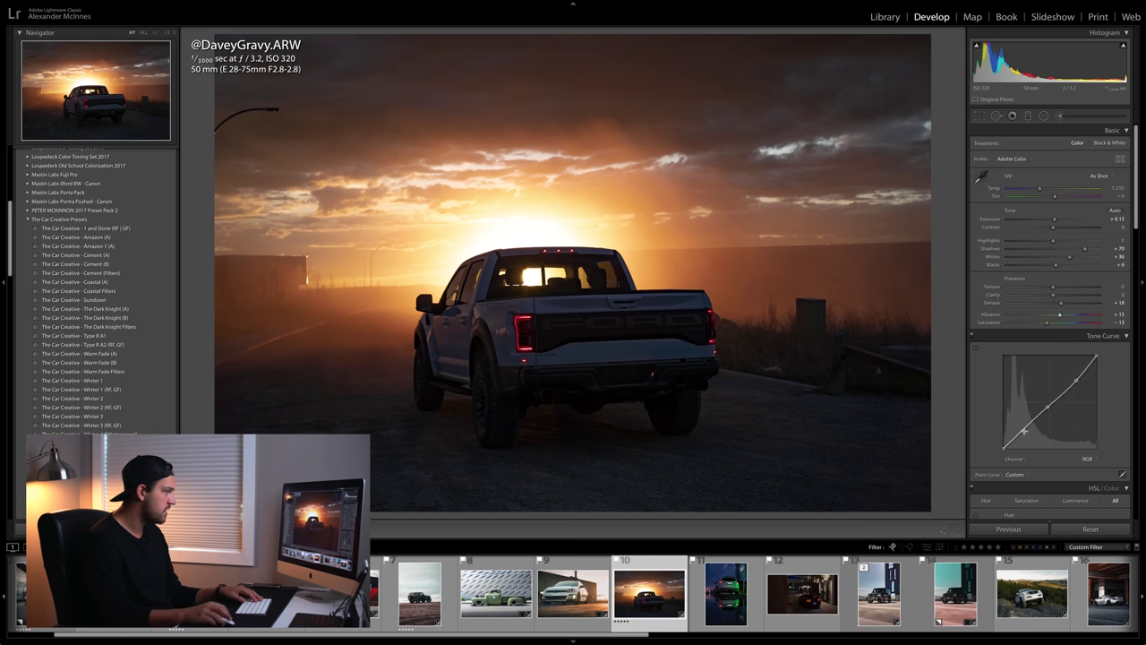
mouse_move(1020, 439)
left_mouse_down()
mouse_move(1001, 441)
mouse_move(1023, 433)
left_mouse_up()
- Set the sunset truck photo's Orange hue to −10, Yellow hue to −27, Red saturation to +59, Orange saturation to −8 and Red luminance to +65
scroll(1038, 403, "down", 5)
mouse_move(1056, 331)
left_mouse_down()
mouse_move(1042, 331)
mouse_move(1053, 329)
left_mouse_up()
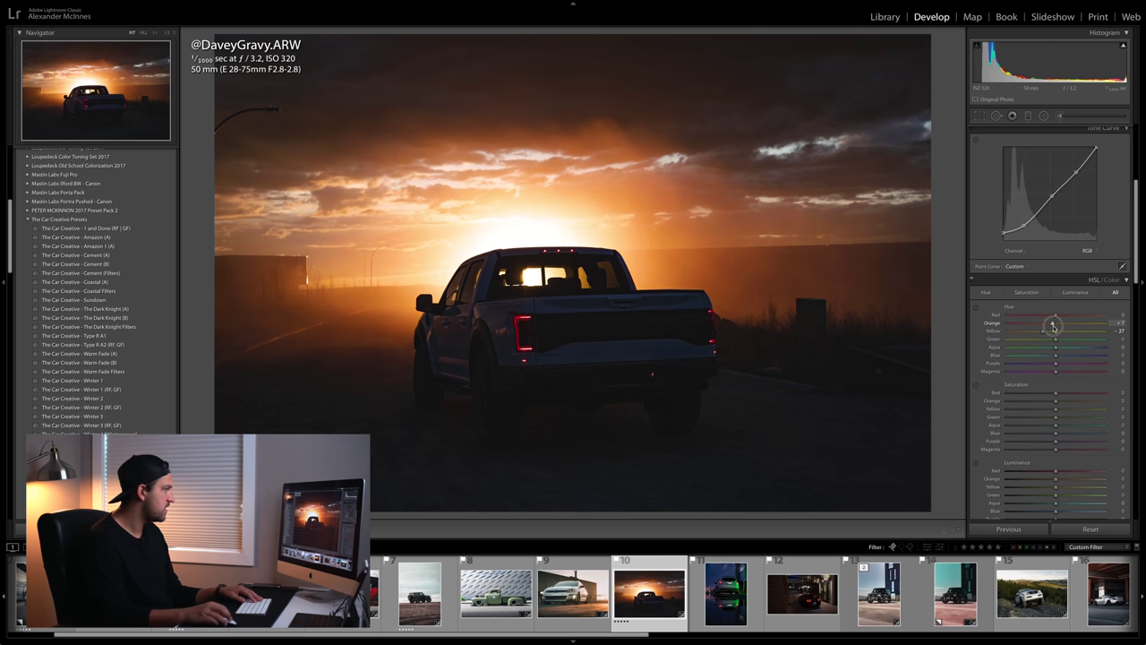
left_click_drag(1066, 395, 1086, 392)
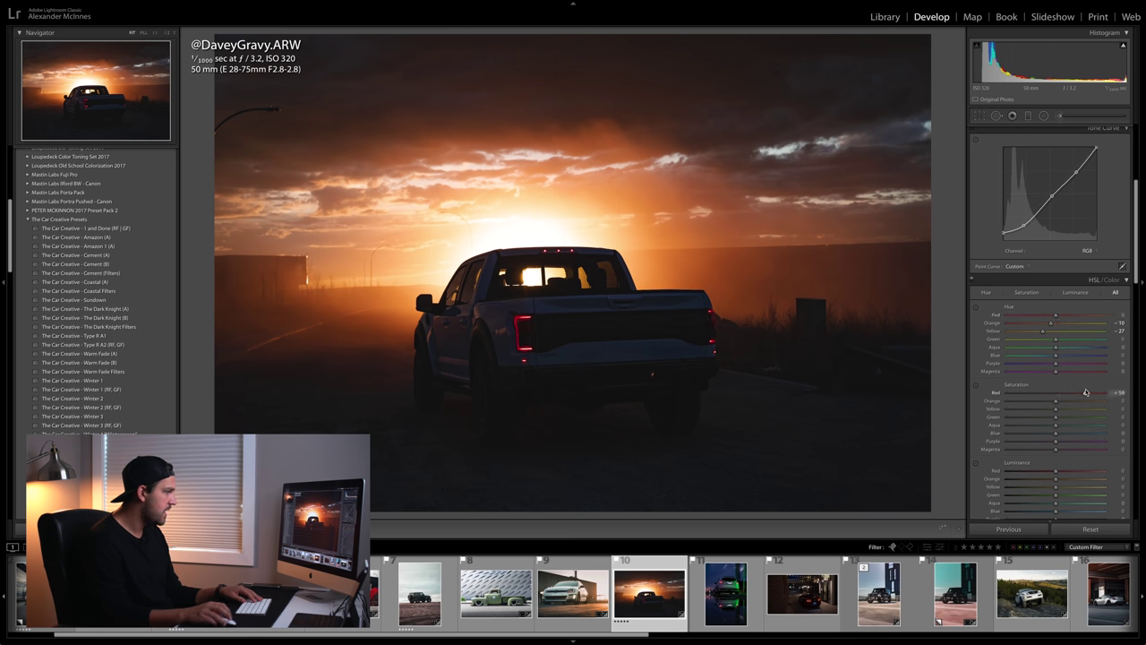
left_click_drag(1055, 473, 1087, 472)
- Split tone the sunset truck photo with highlights at hue 35 and saturation 10, shadows at hue 220 and saturation 9, and balance +59
scroll(1069, 437, "down", 5)
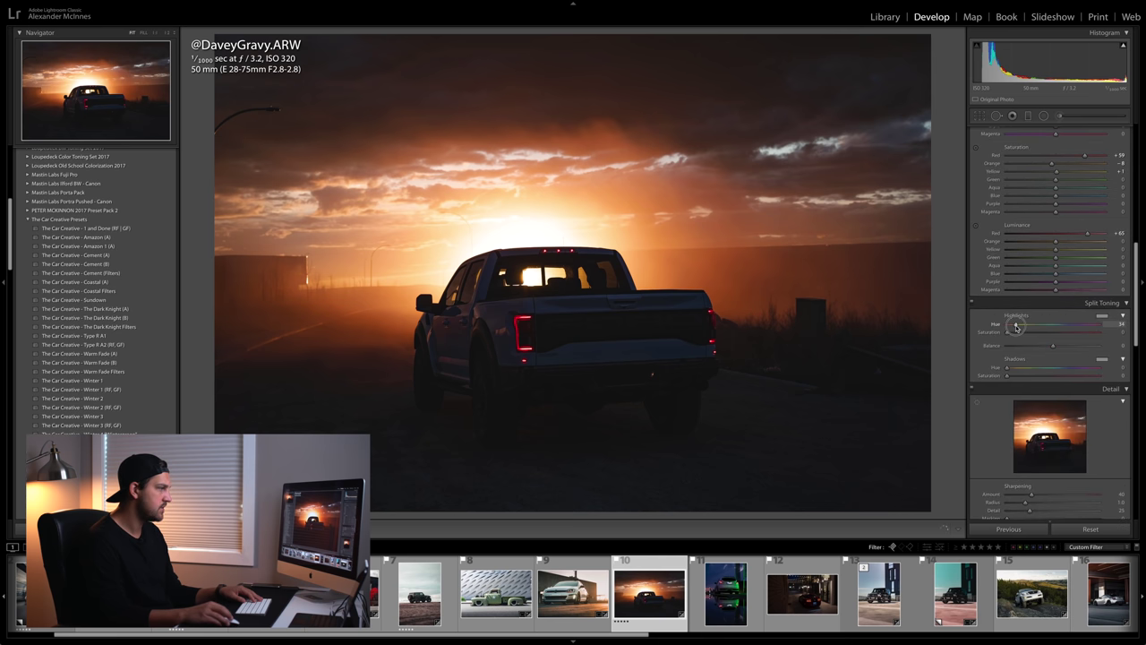
left_click_drag(1013, 332, 1015, 333)
left_click_drag(1056, 368, 1069, 397)
scroll(1039, 385, "down", 3)
- Draw a wide elliptical radial filter around the sunset truck and centre it on the tailgate
scroll(1069, 396, "up", 8)
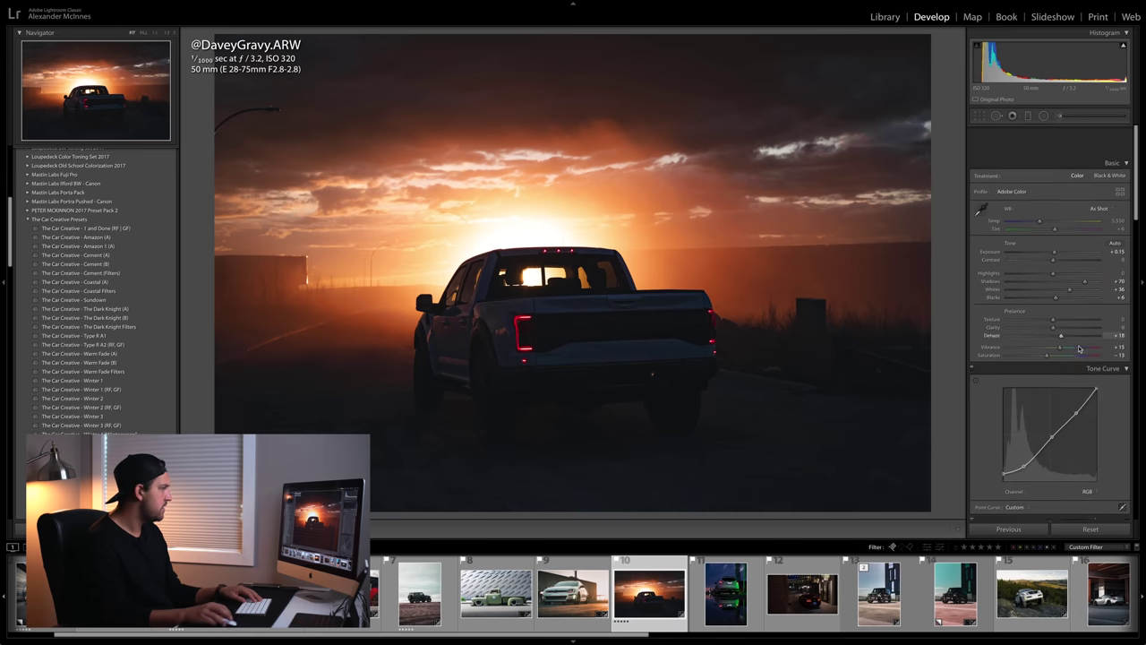
left_click(1042, 115)
left_click_drag(579, 332, 779, 255)
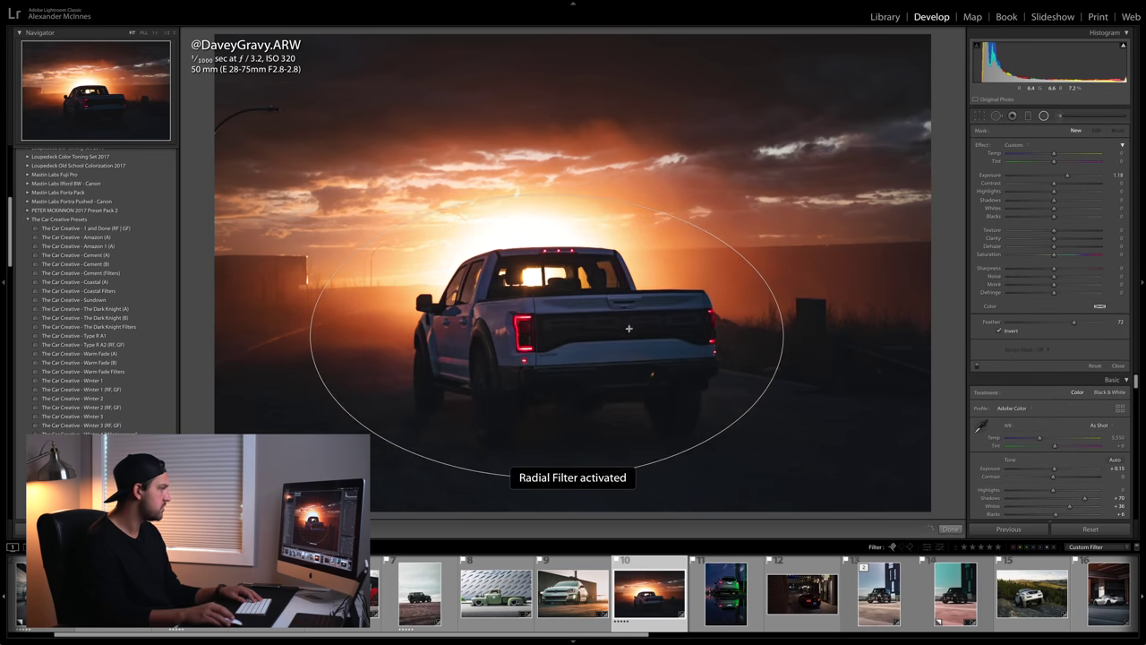
left_click_drag(629, 329, 644, 346)
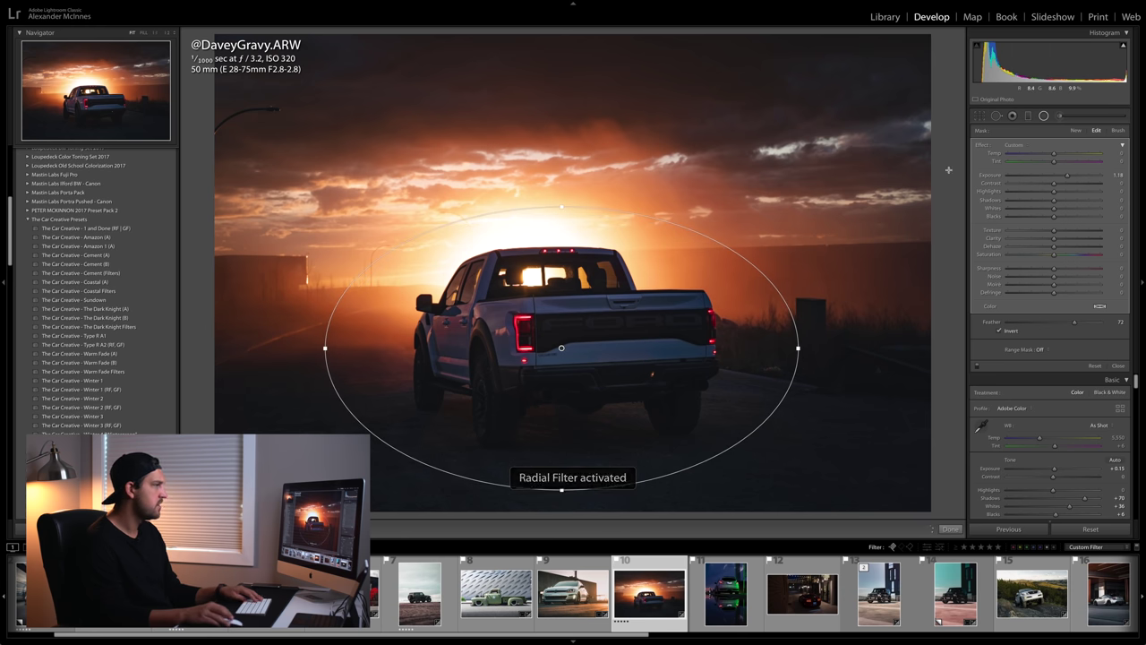
- Set the radial filter's Exposure to 0.90, reset its trial Saturation change, and close the filter tool
left_click_drag(1066, 176, 1061, 177)
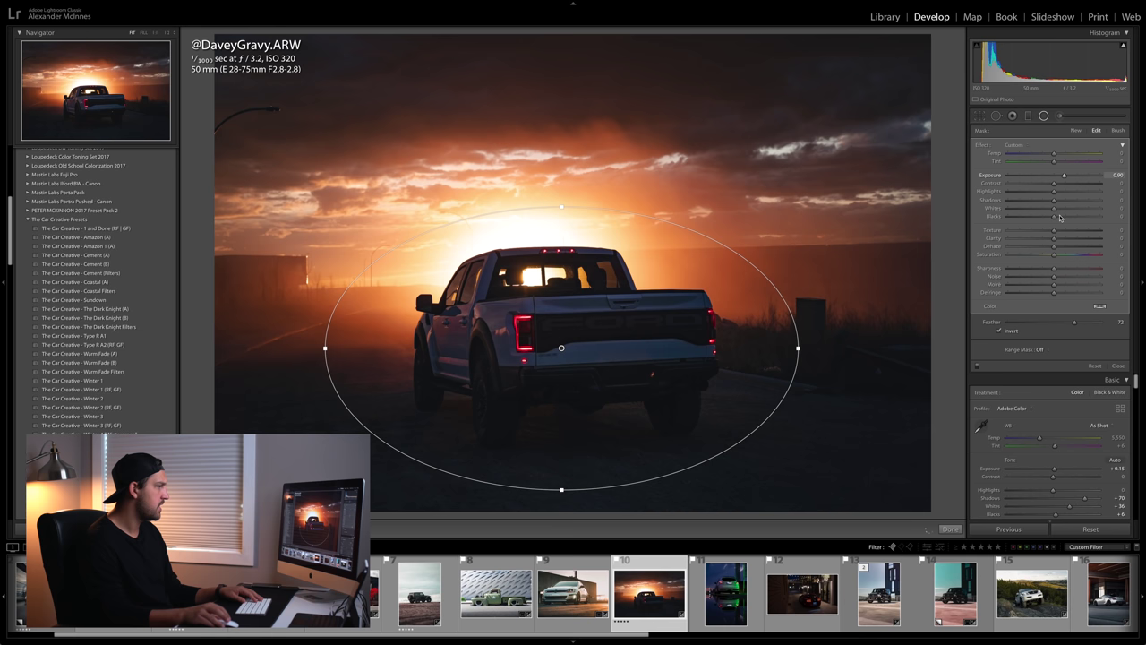
left_click_drag(1053, 254, 1049, 257)
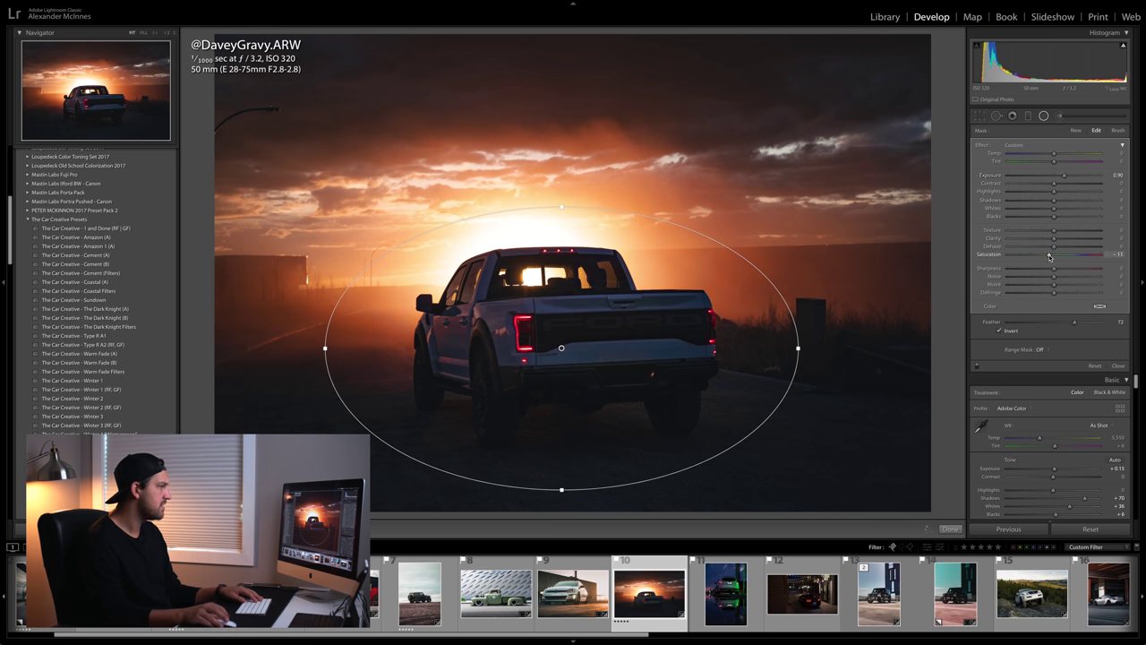
double_click(1049, 257)
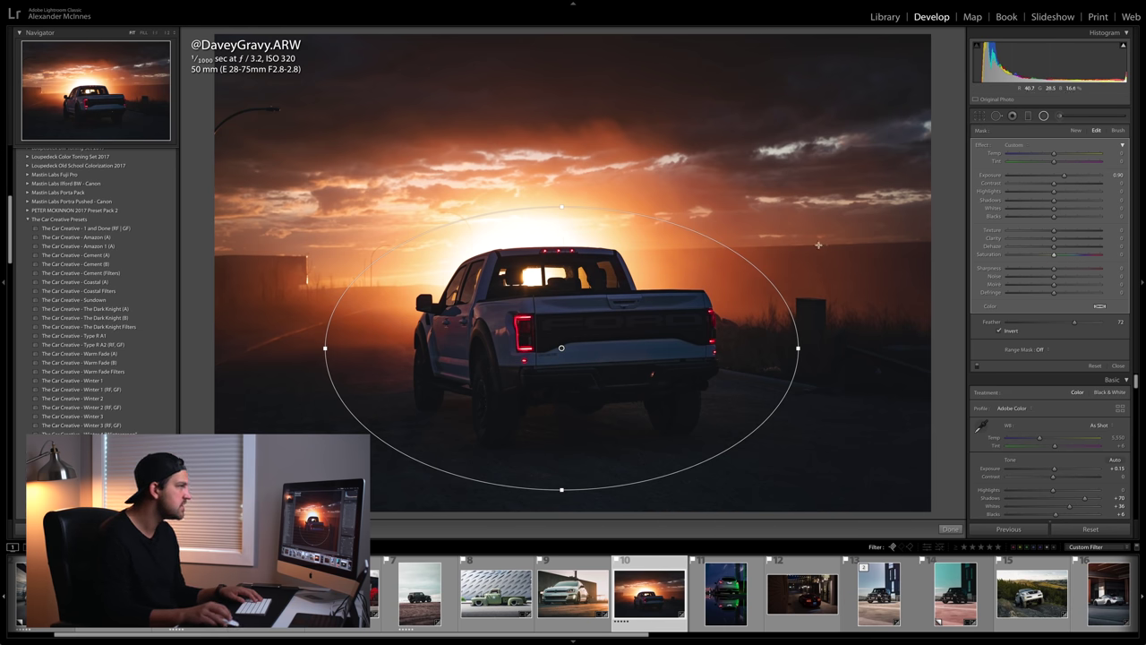
key("d")
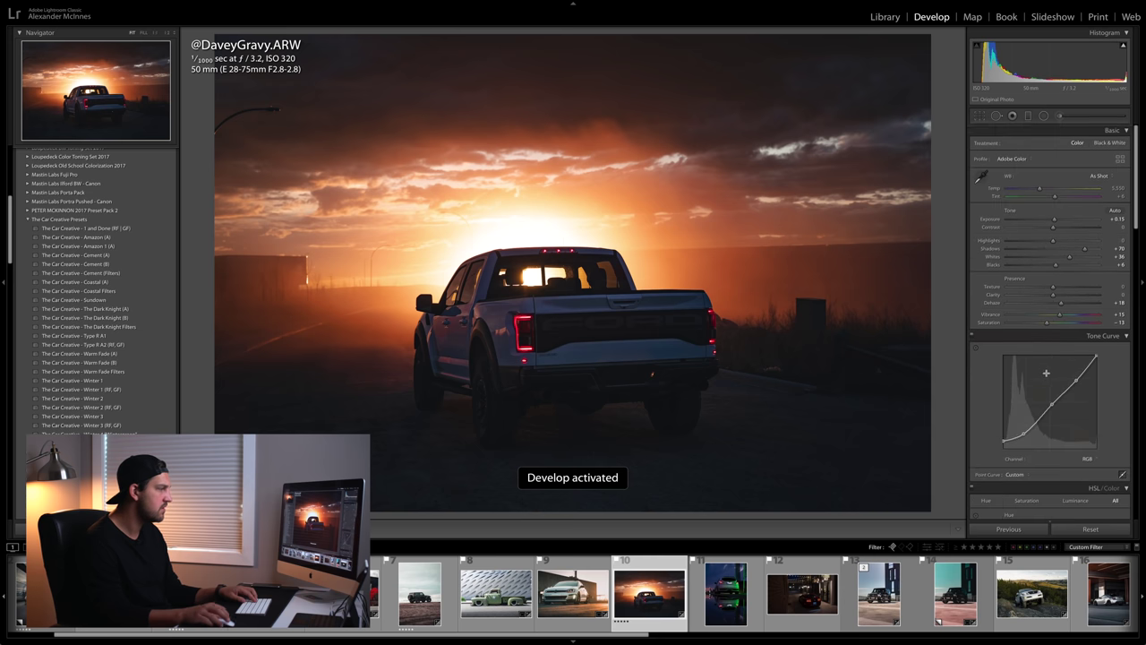
- Set the sunset truck photo's Aqua saturation to −88, Blue saturation to −92 and split-toning shadow saturation to 10
scroll(1046, 372, "down", 10)
left_click_drag(1057, 306, 1013, 308)
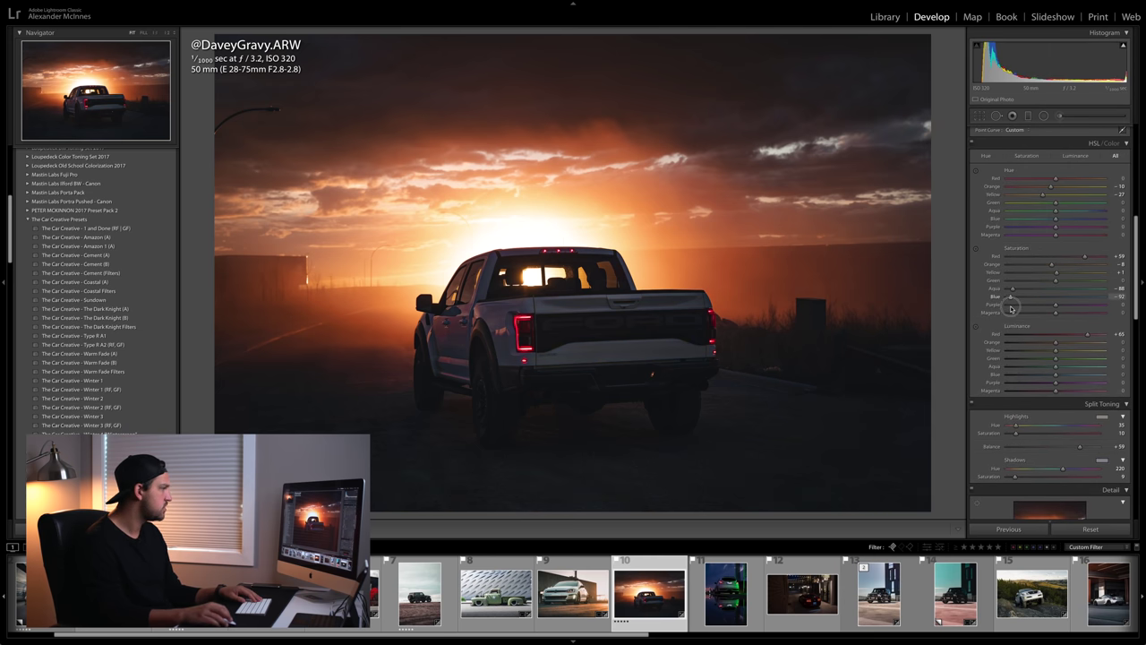
scroll(1063, 420, "down", 2)
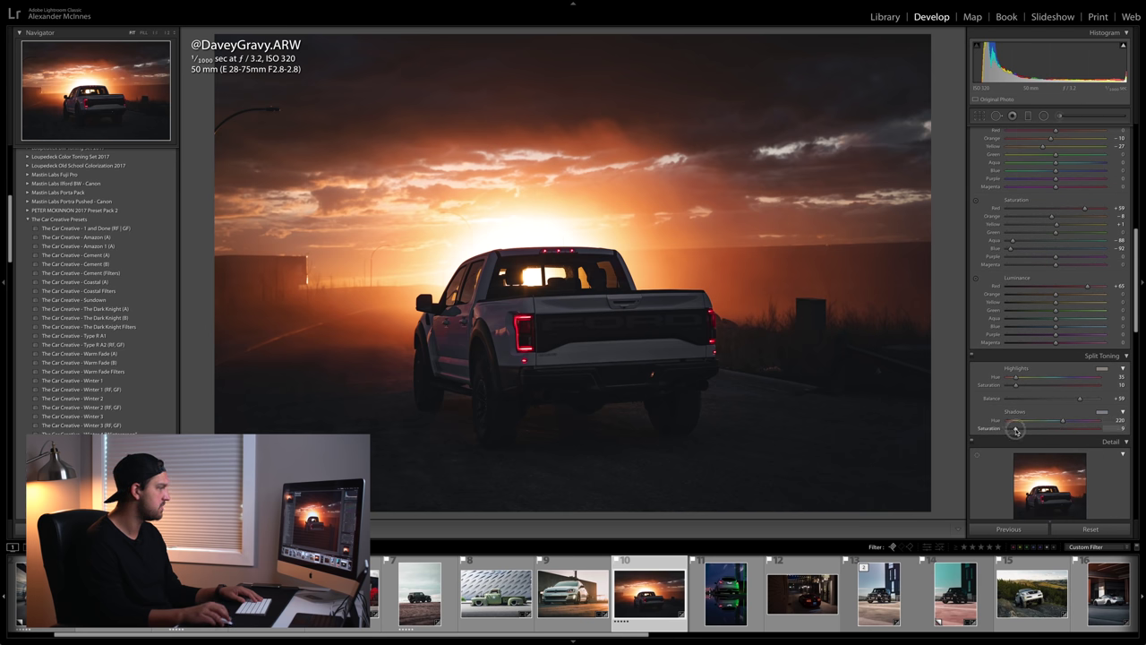
left_click_drag(1015, 430, 1016, 430)
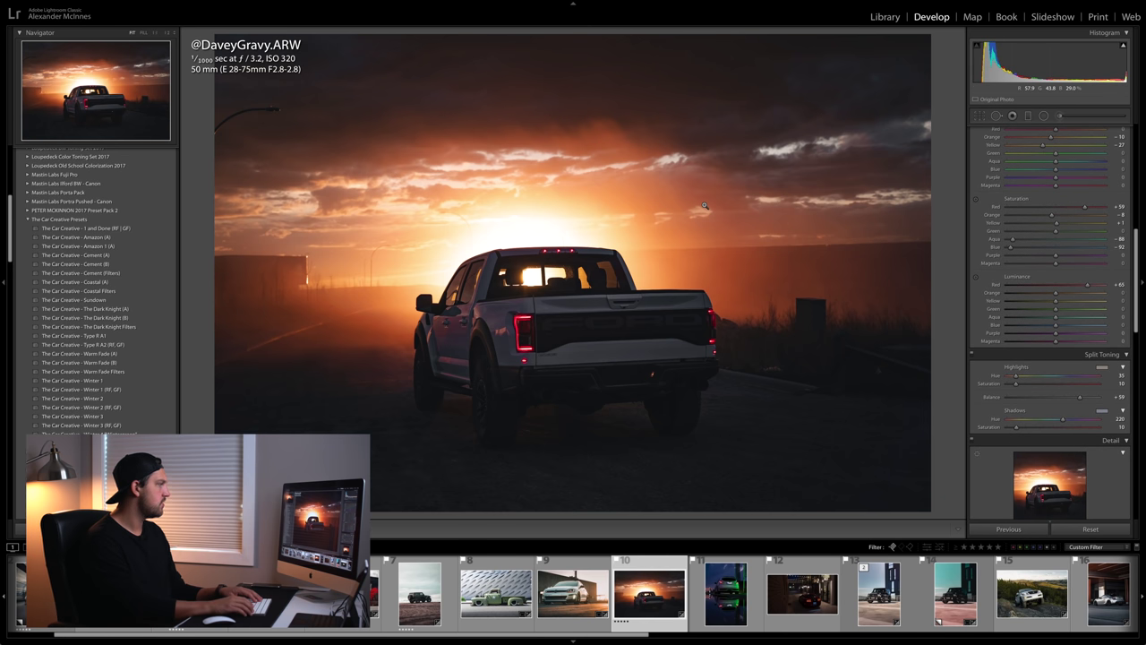
- Compare the edited sunset truck photo with its original
key("backslash")
key("backslash")
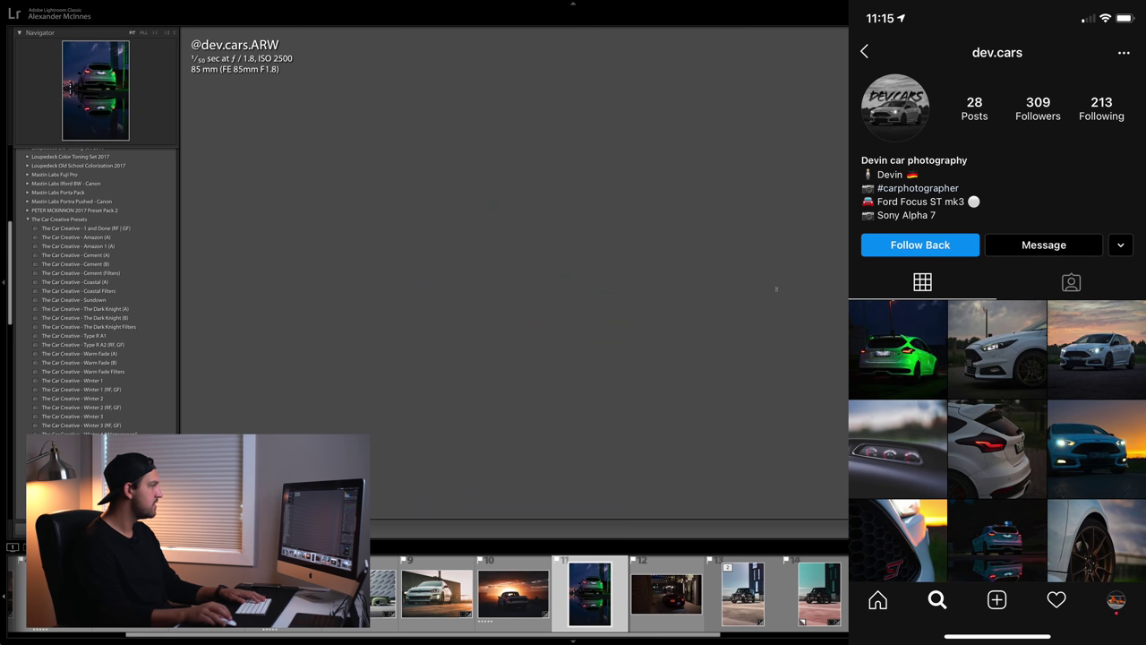
- Check the crop of the green-lit Ford reflection photo and apply The Car Creative - Sundown preset to it
key("r")
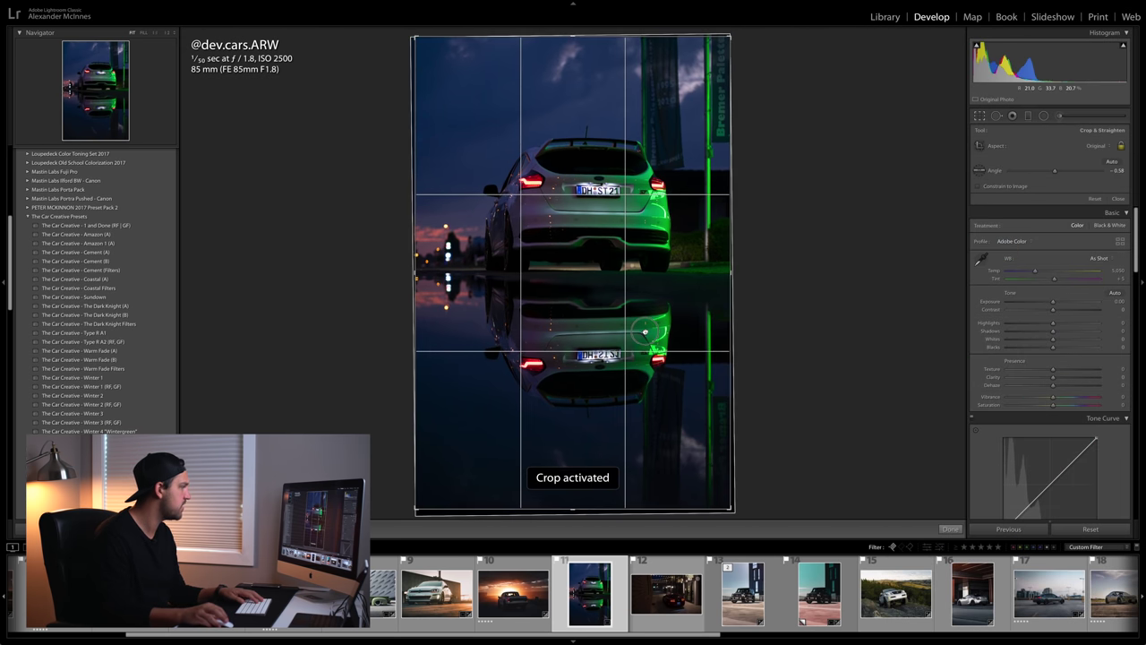
key("r")
key("d")
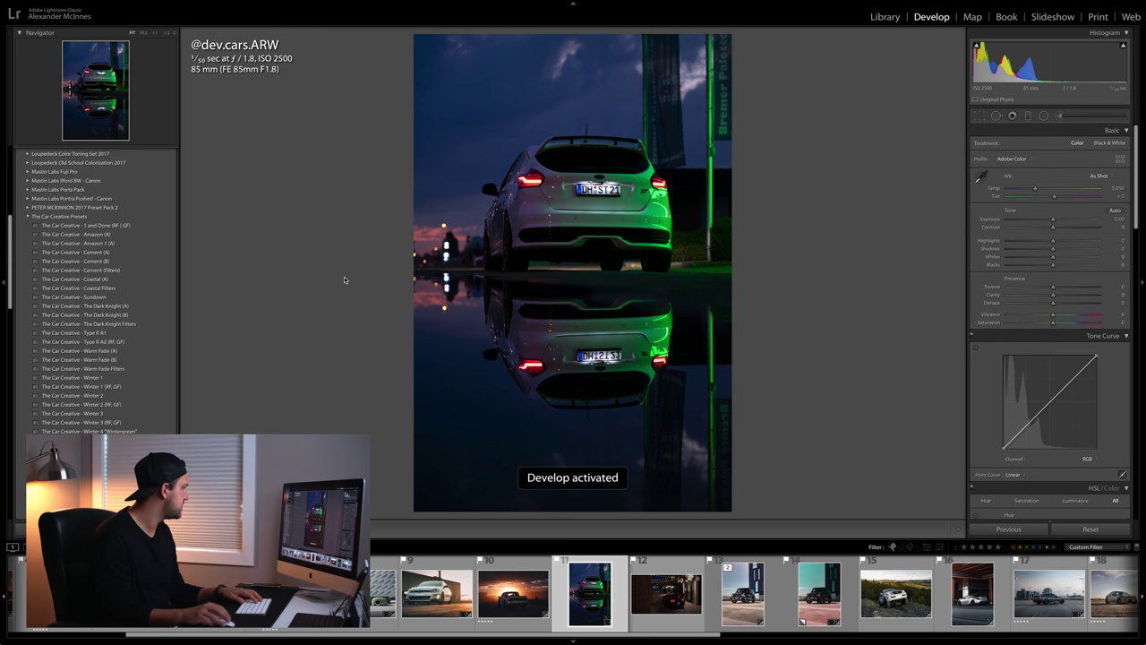
left_click(110, 297)
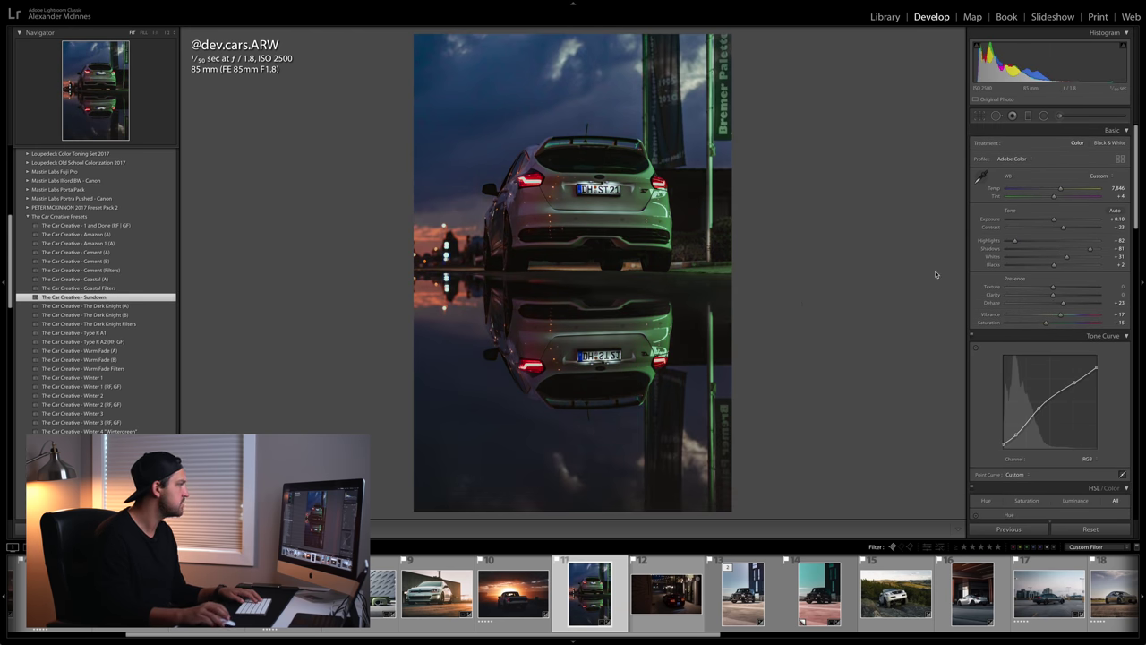
- Set the Ford reflection photo's Green saturation to −100 and Aqua saturation to −79
scroll(1013, 306, "down", 5)
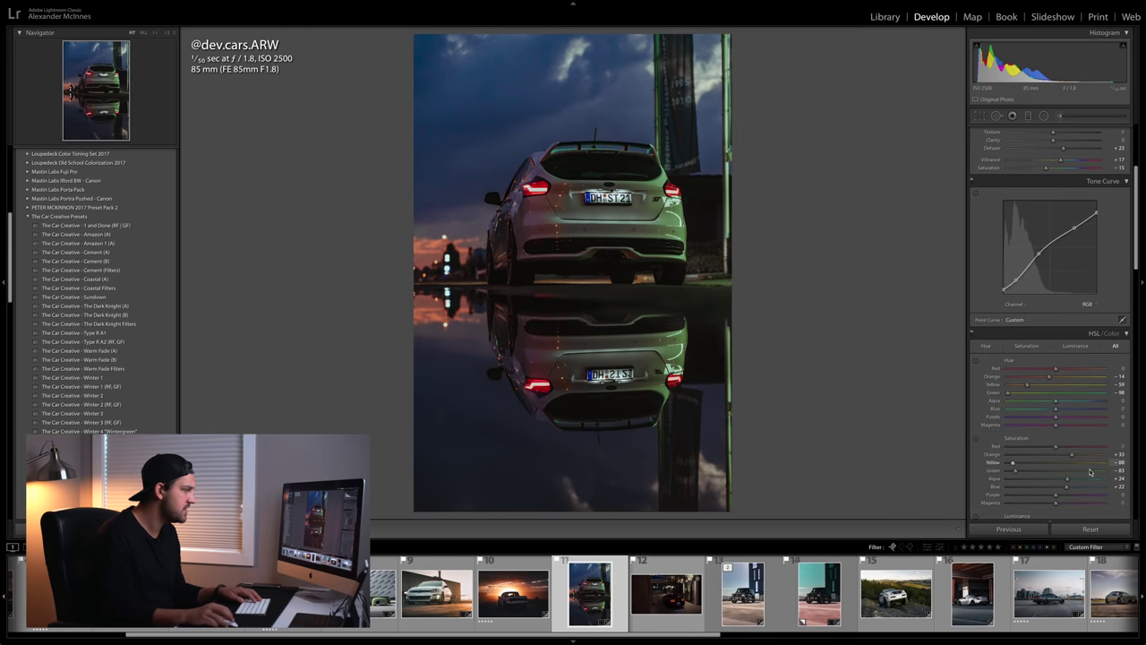
mouse_move(1017, 472)
left_mouse_down()
mouse_move(1064, 472)
mouse_move(995, 475)
left_mouse_up()
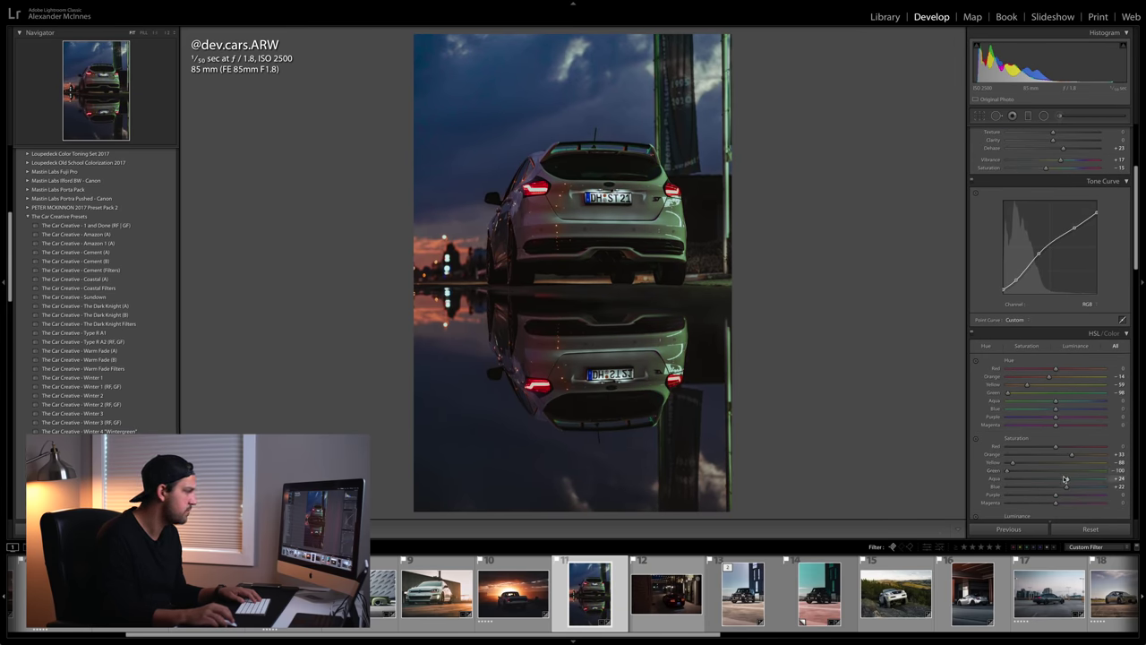
left_click_drag(1066, 481, 1016, 481)
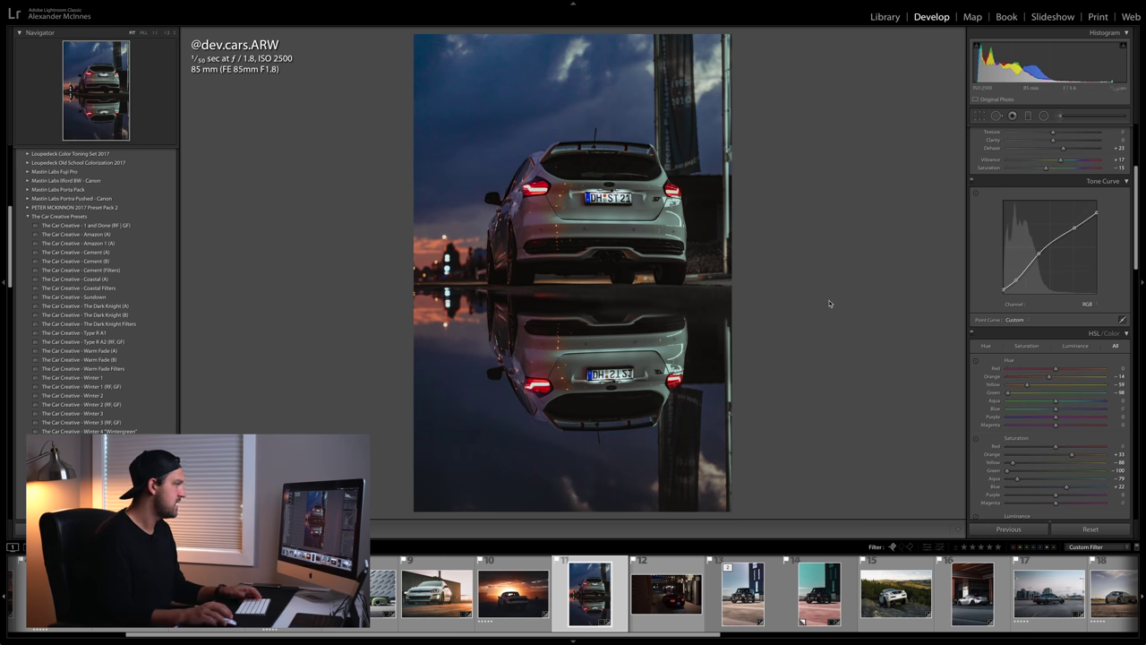
key("shift+m")
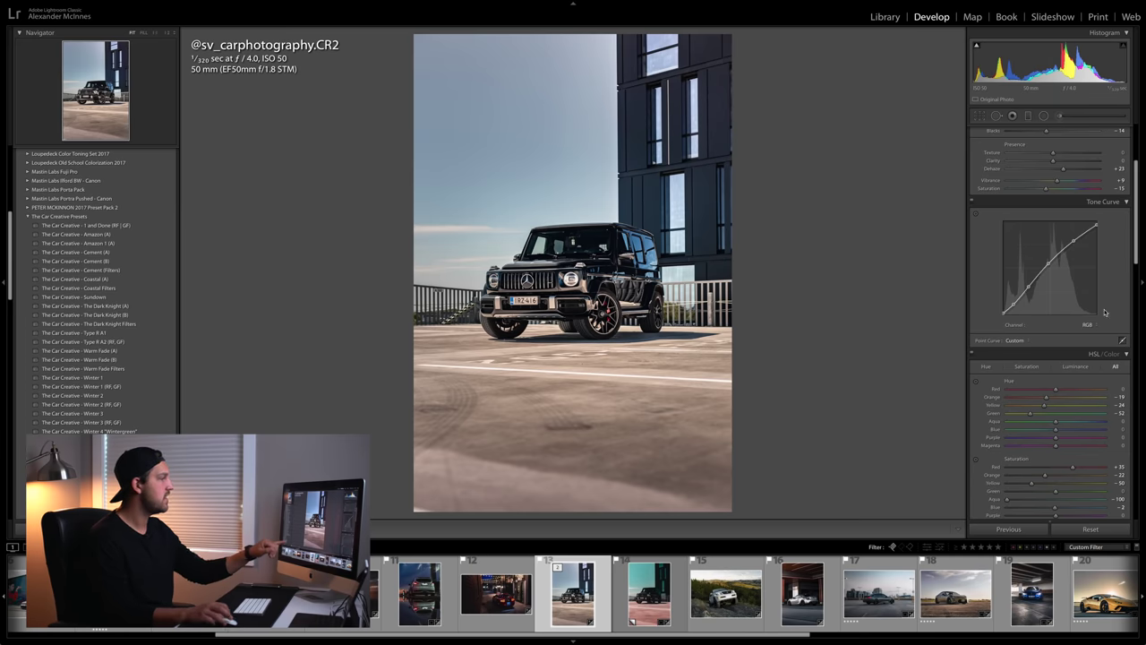
- Apply The Car Creative - Coastal (A) preset to the black Mercedes photo and raise the Shadows of the radial filter around the SUV
scroll(1075, 258, "up", 4)
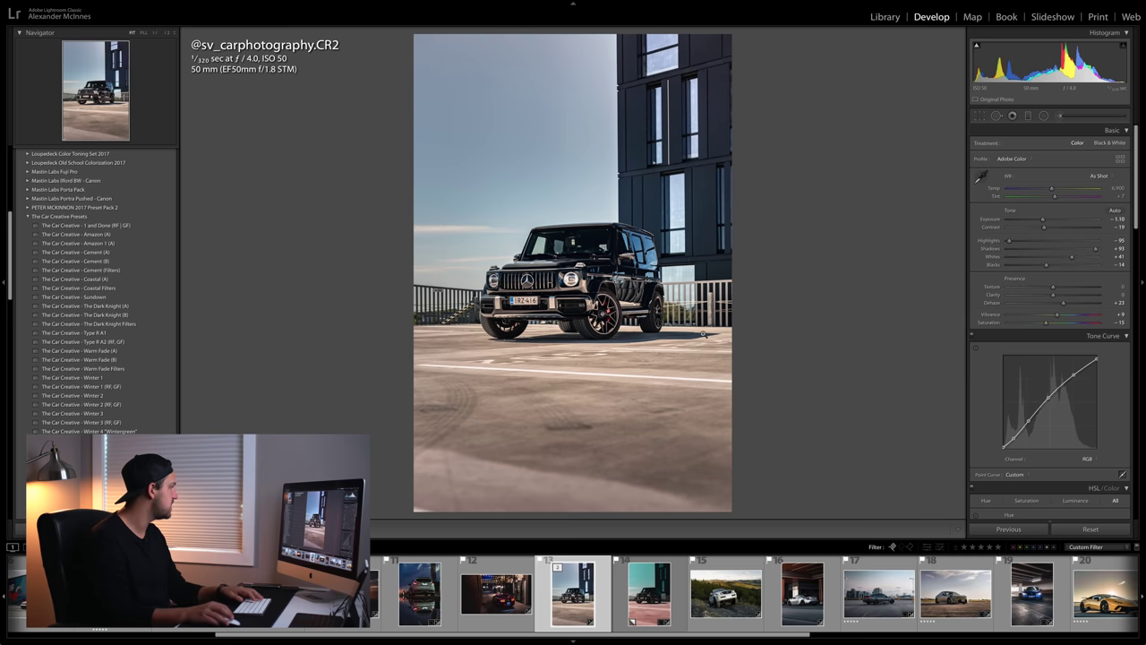
left_click(110, 281)
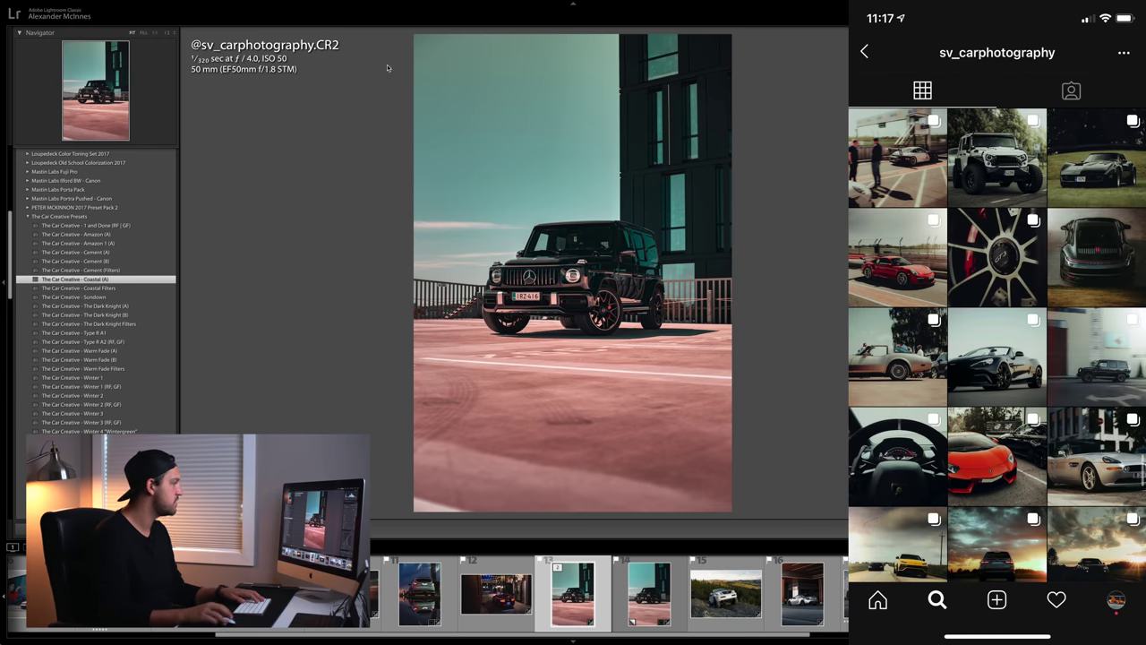
key("shift+m")
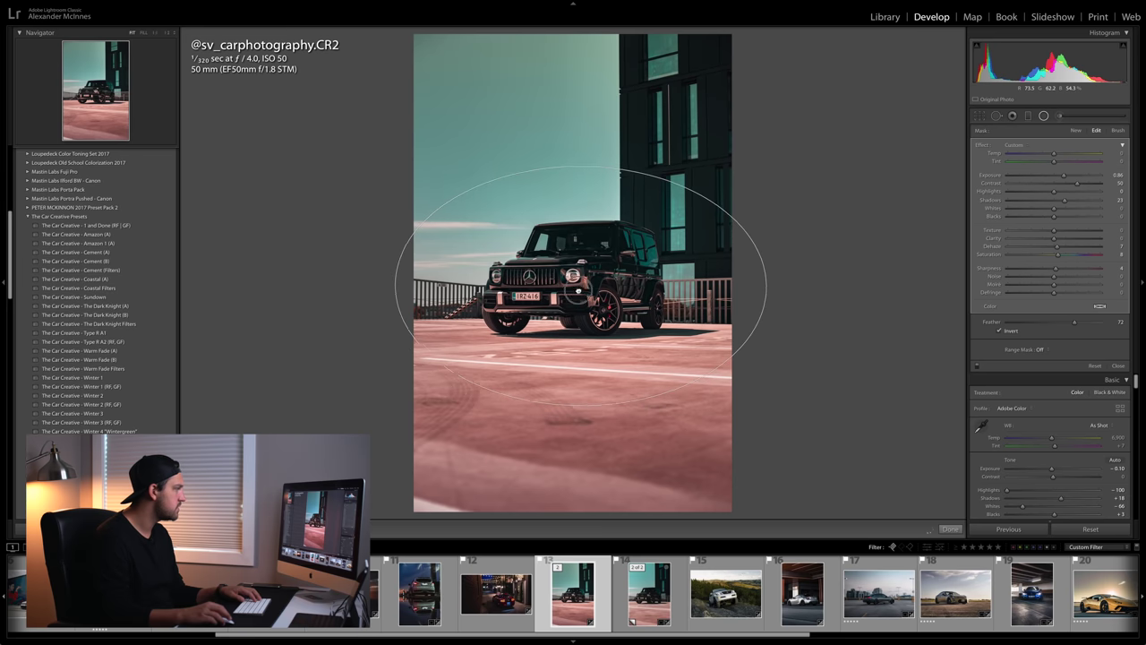
left_click_drag(1065, 201, 1079, 208)
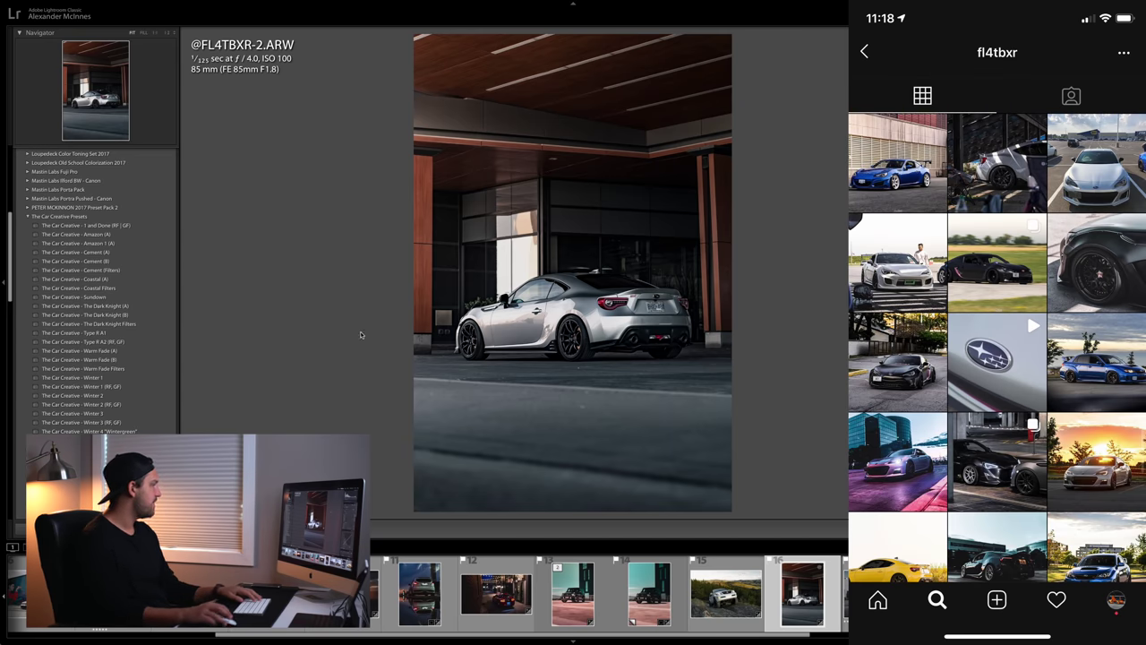
- Apply The Car Creative - Winter 2 preset to the silver coupe photo and set its Exposure to +0.70
left_click(114, 411)
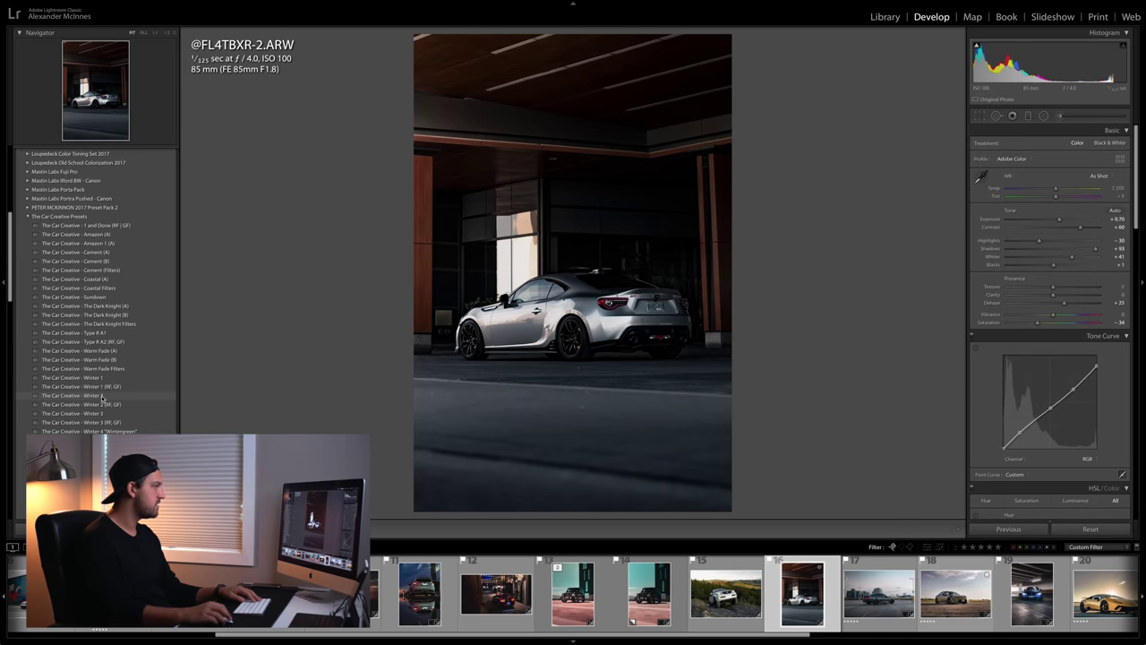
left_click(102, 396)
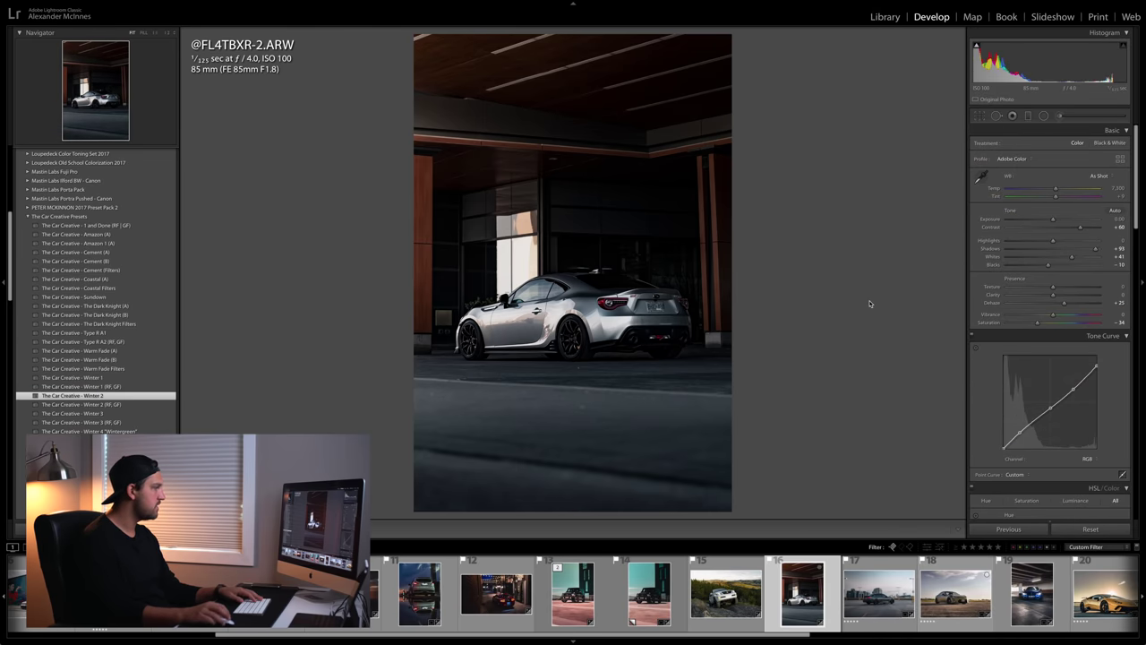
left_click_drag(1054, 221, 1058, 221)
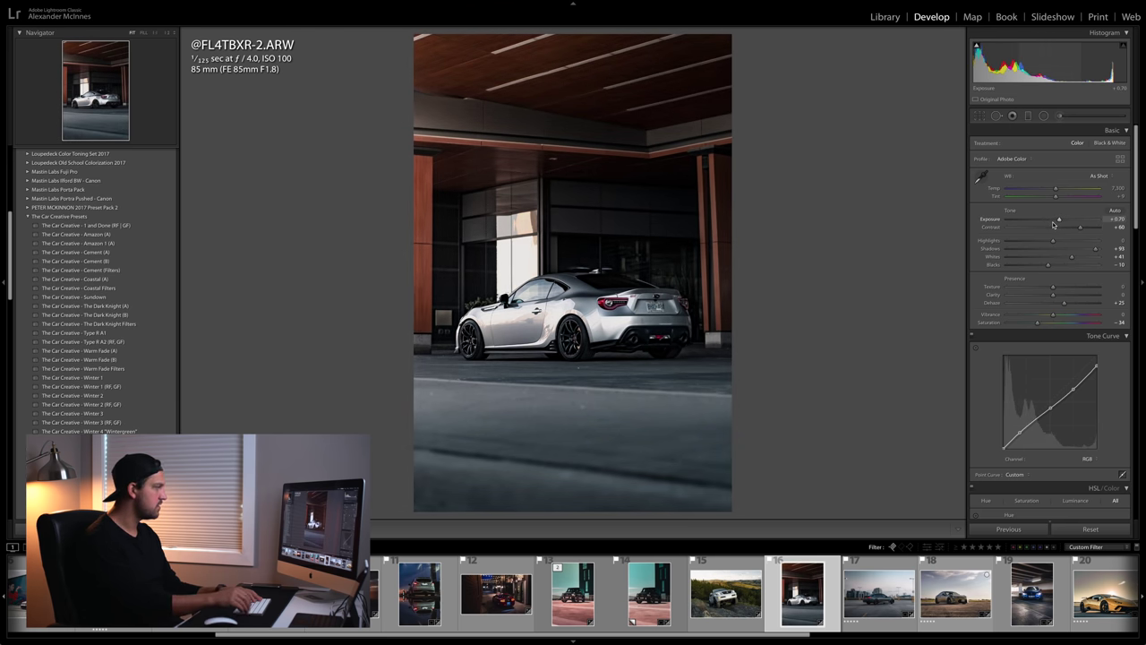
- Compare the silver coupe photo with its original and draw a graduated filter downward over the ceiling
key("backslash")
key("backslash")
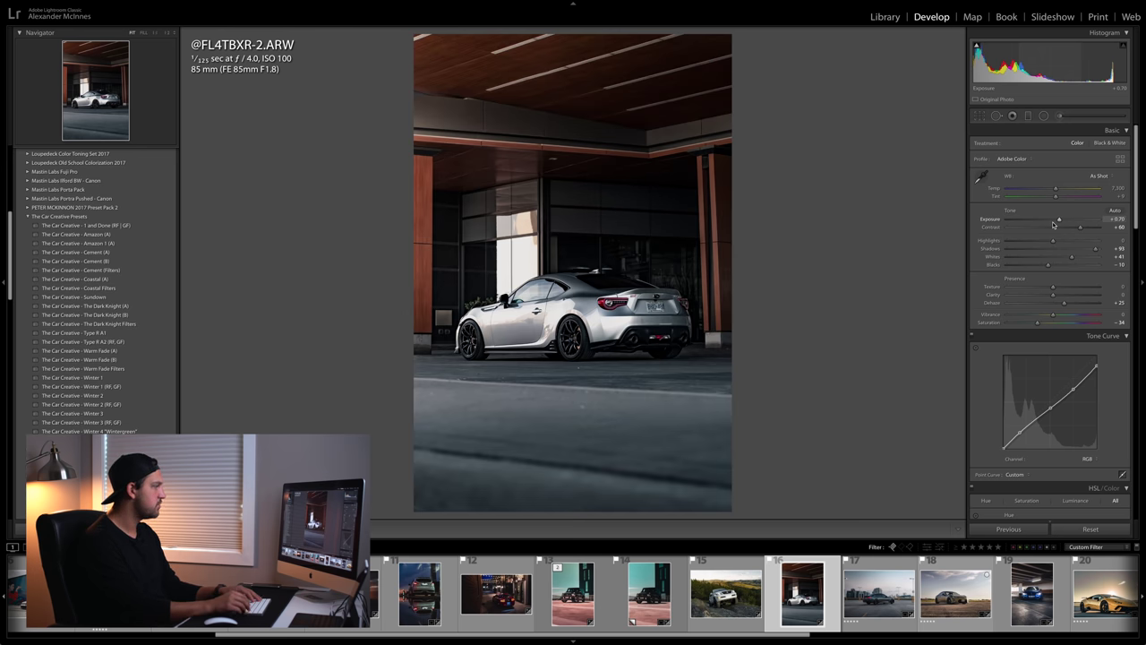
key("m")
left_click_drag(665, 51, 653, 106)
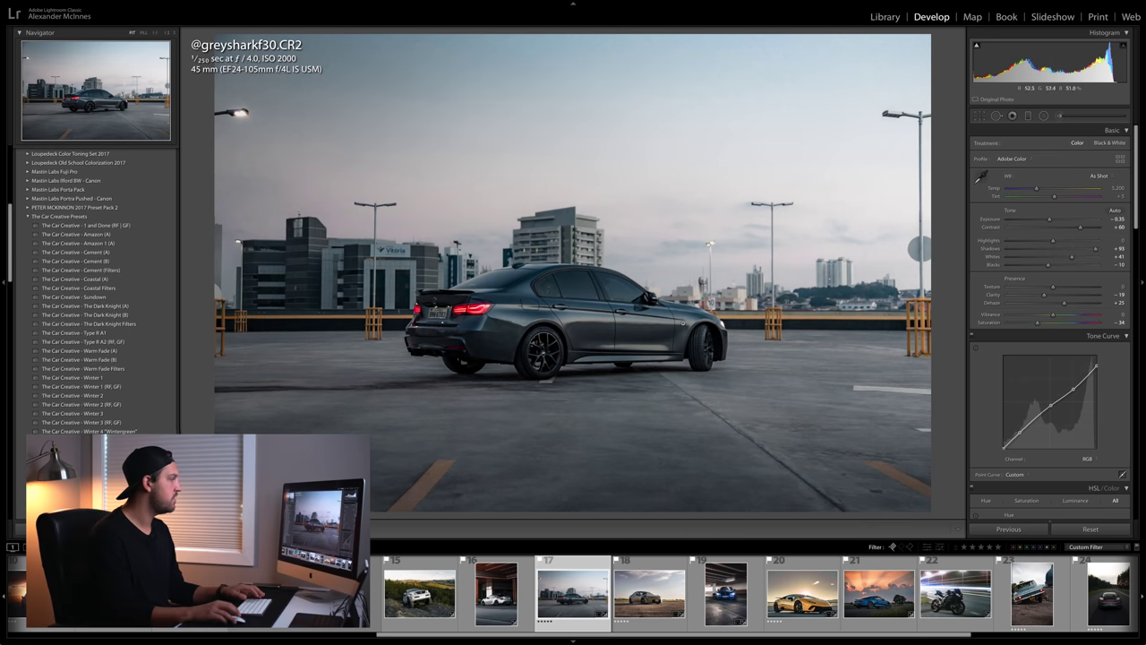
- Examine the dark grey BMW's bodywork at closer zoom and return to the full photo
left_click(608, 331)
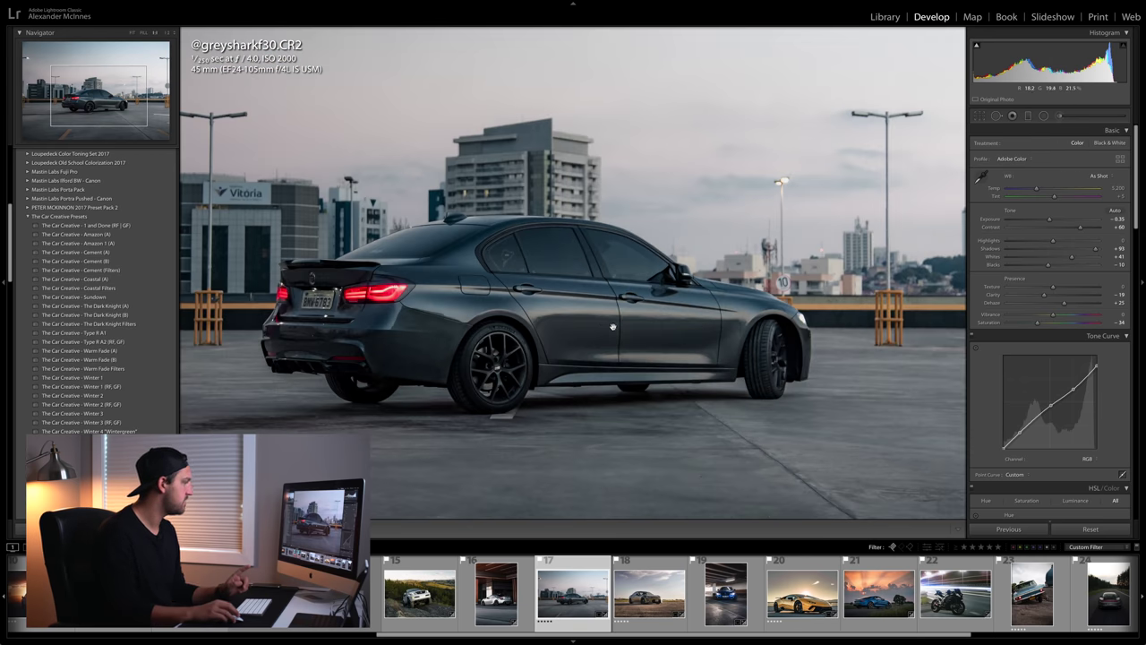
left_click(609, 328)
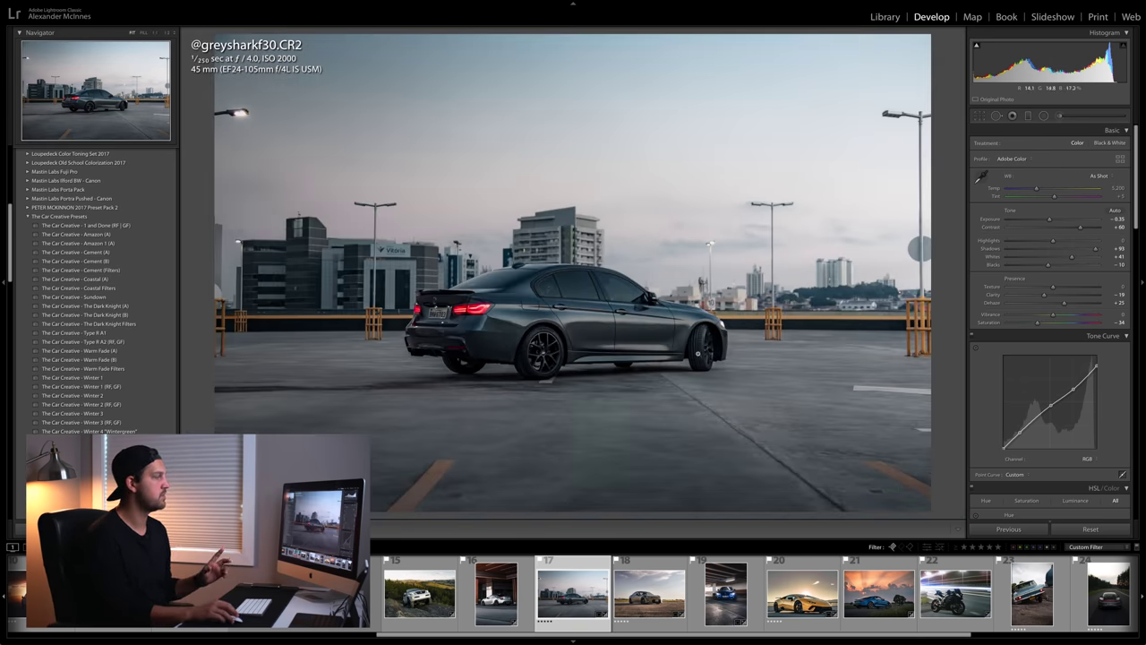
- Inspect the dark grey BMW's side and wheels up close and restore the full view of the photo
left_click_drag(706, 349, 688, 324)
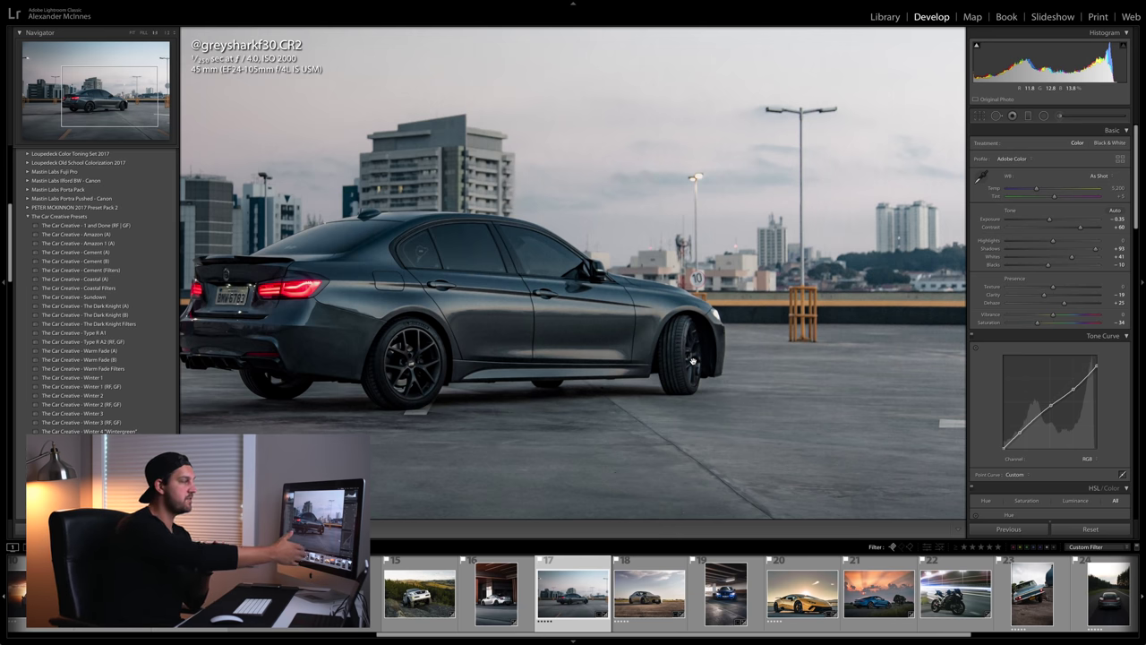
key("z")
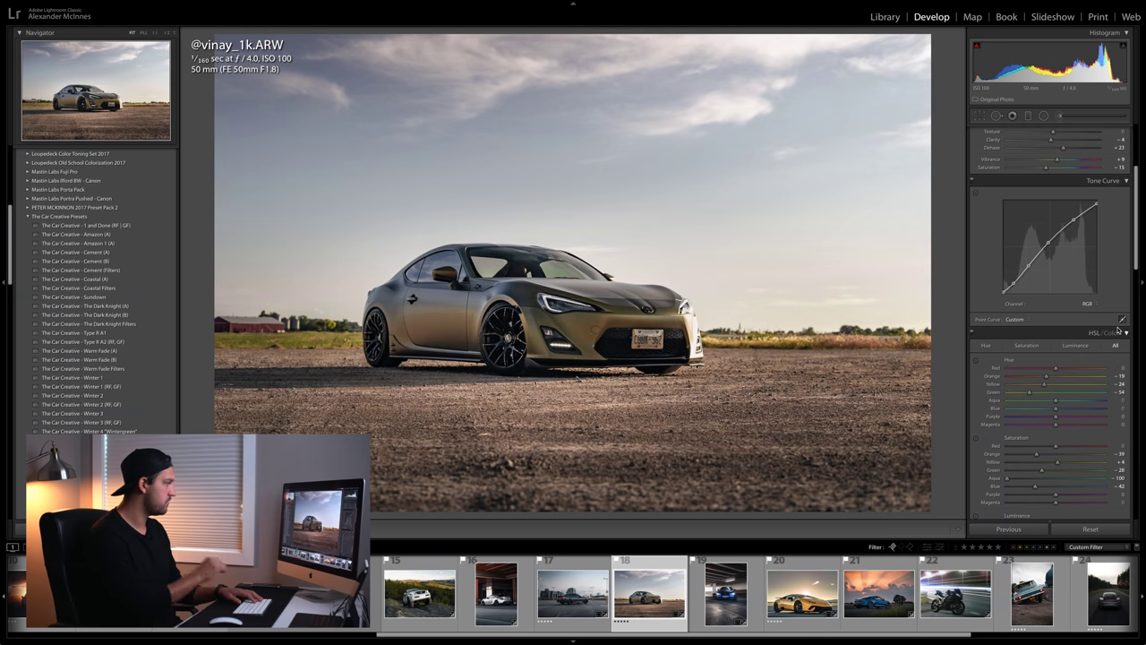
- Set the Exposure of the olive-green coupe photo to -2.00 and compare the edit with the original
key("backslash")
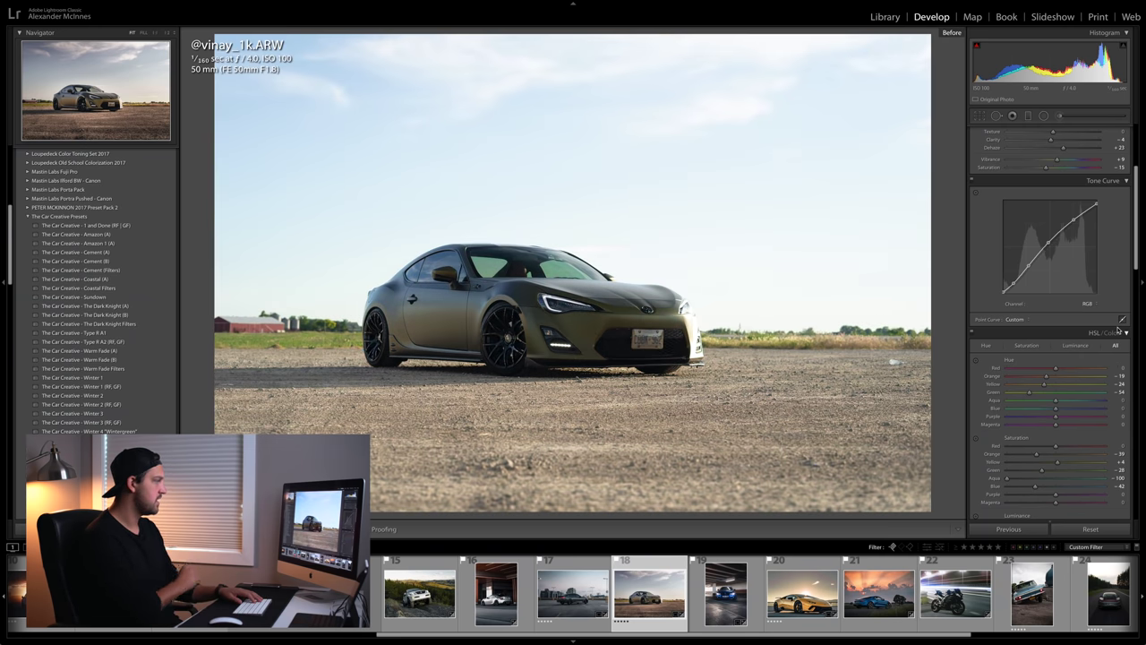
key("backslash")
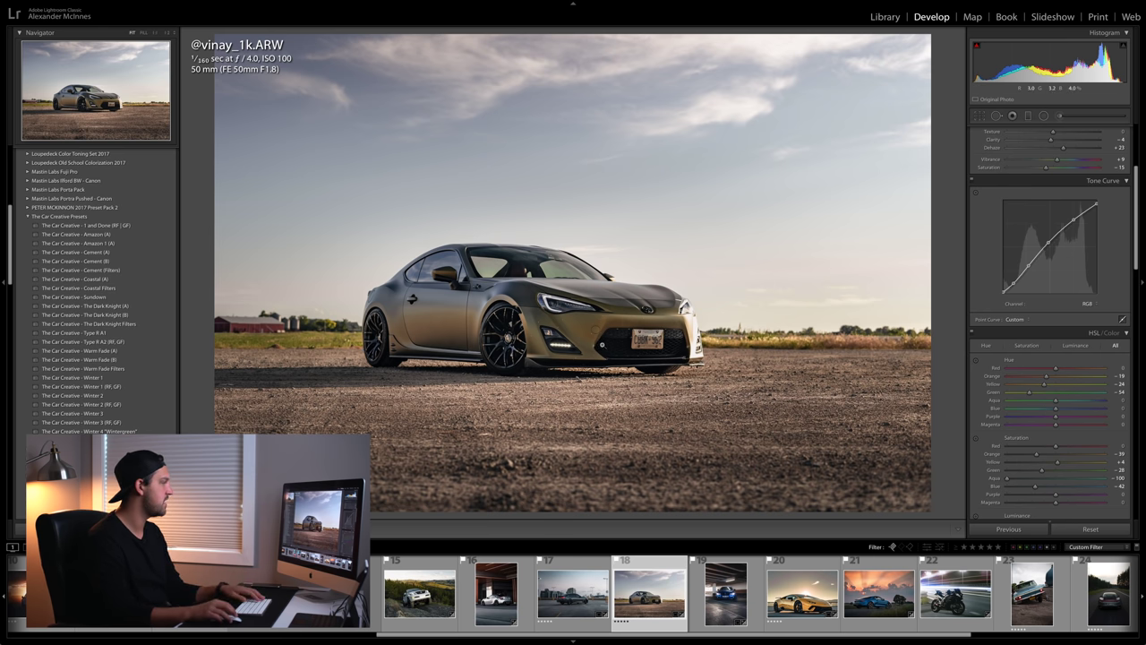
scroll(1047, 269, "up", 3)
left_click_drag(1047, 224, 1036, 225)
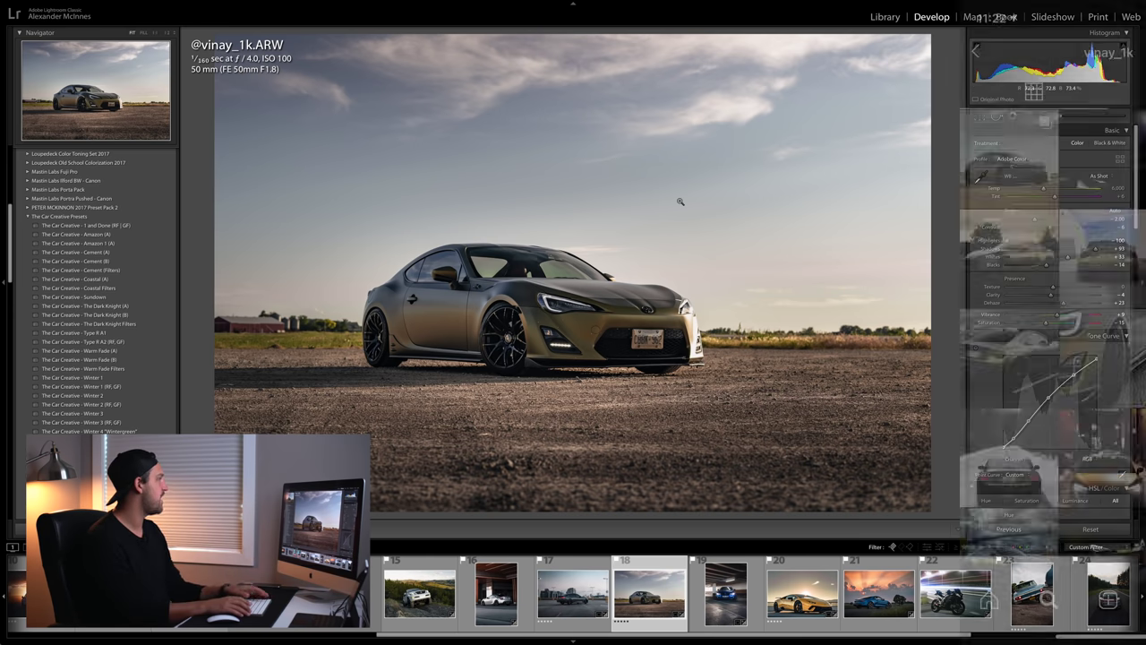
key("backslash")
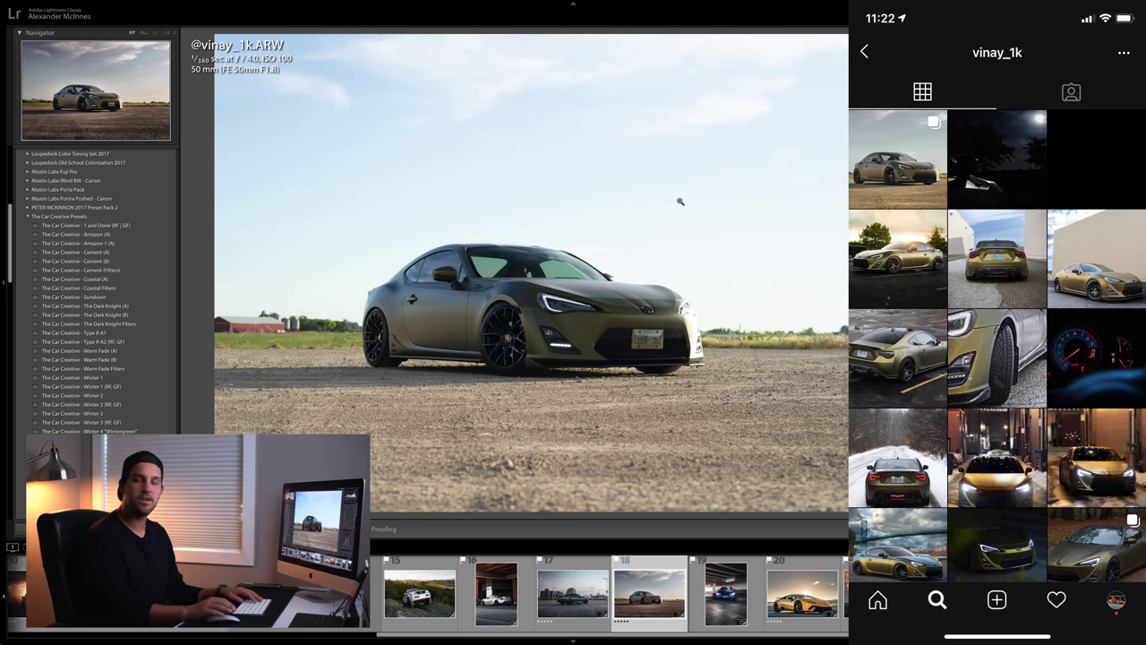
key("backslash")
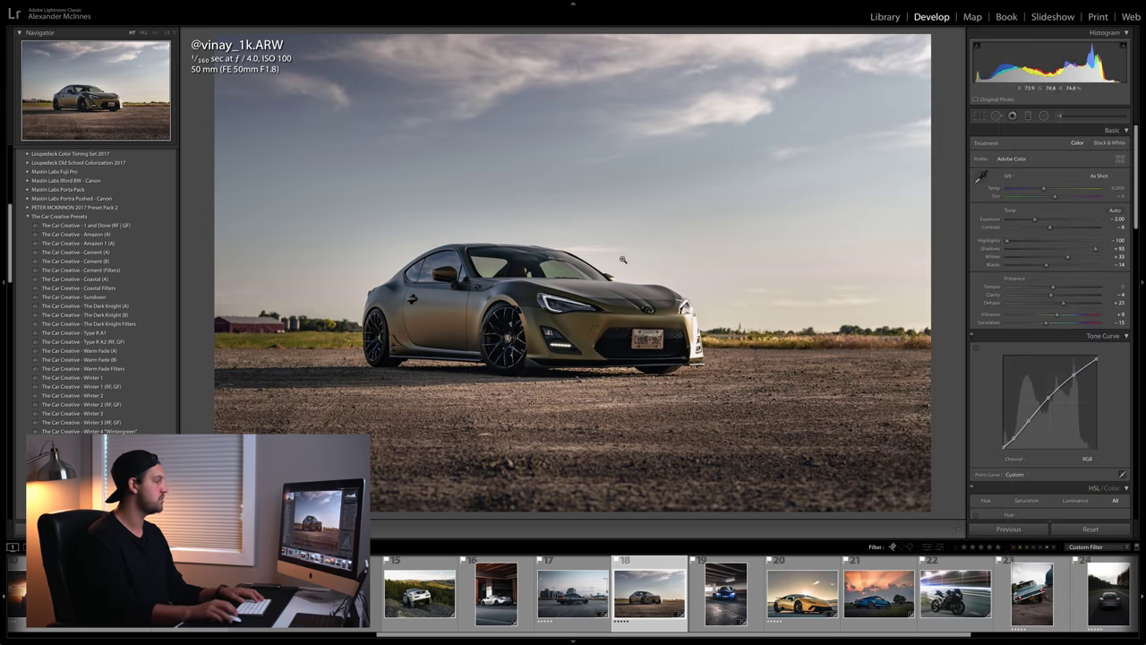
- Move on to the yellow Lamborghini photo and set its Yellow luminance to +60
key("Right")
key("Right")
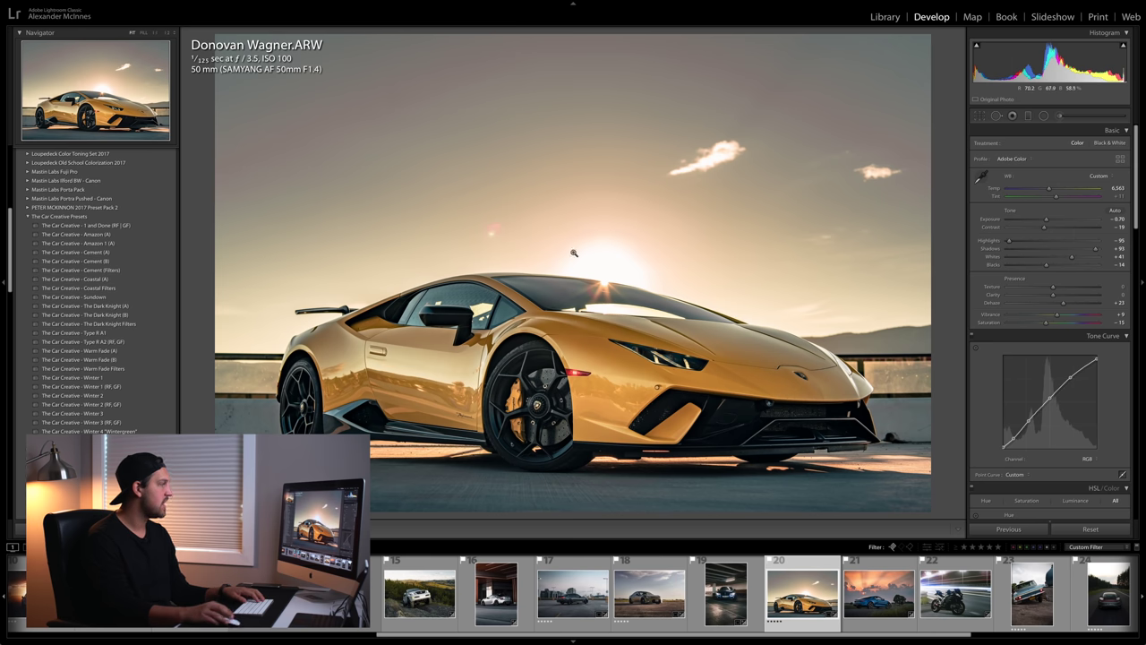
scroll(1066, 358, "down", 5)
left_click_drag(1065, 360, 1086, 362)
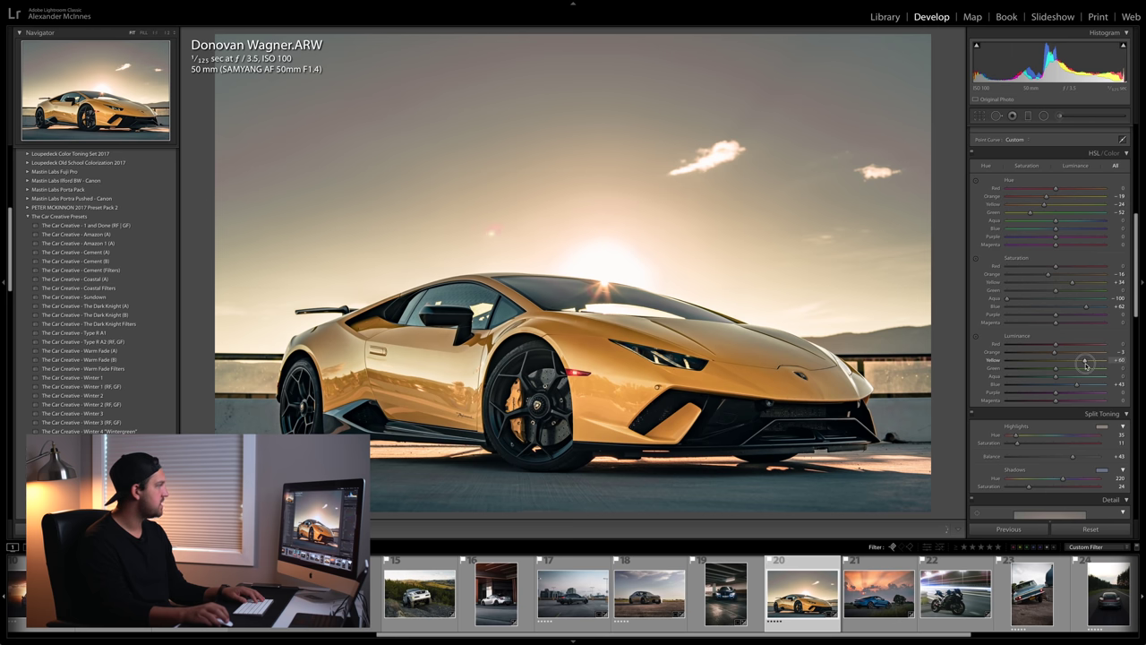
scroll(1042, 440, "down", 1)
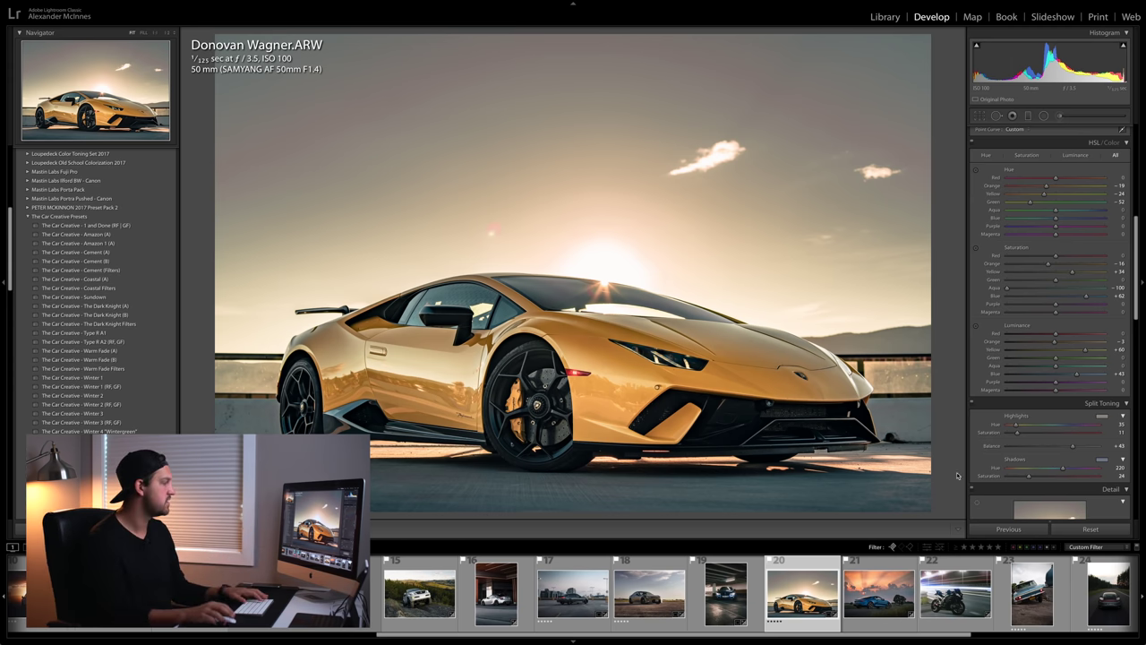
- Inspect the yellow Lamborghini photo and compare the edit with its original
left_click(400, 490)
left_click(400, 490)
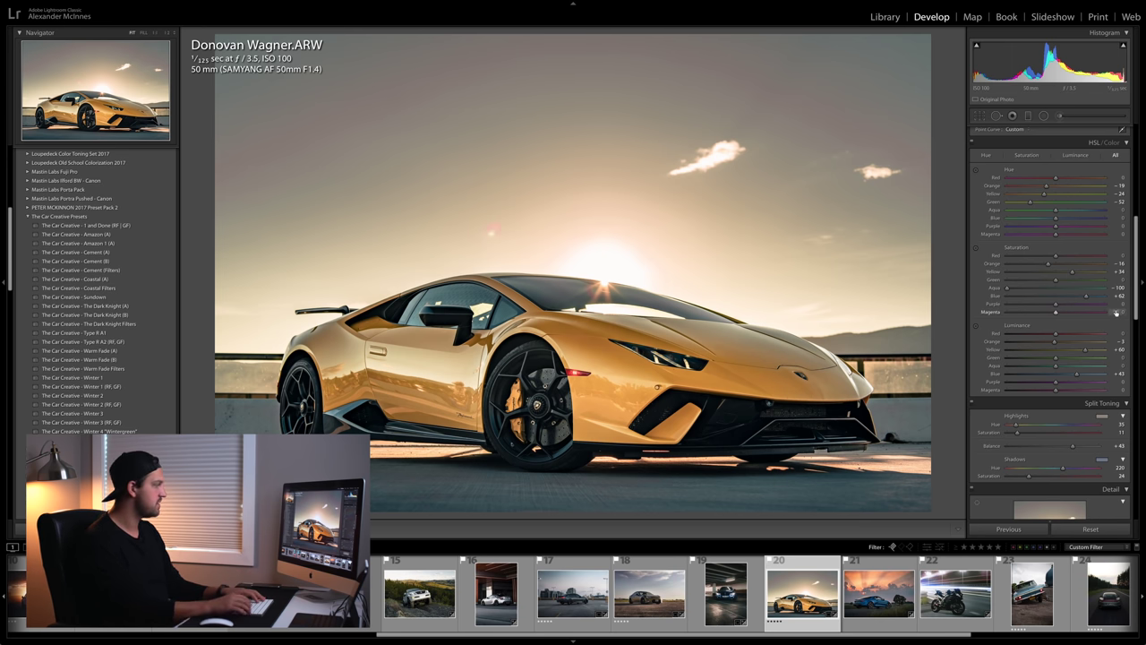
key("backslash")
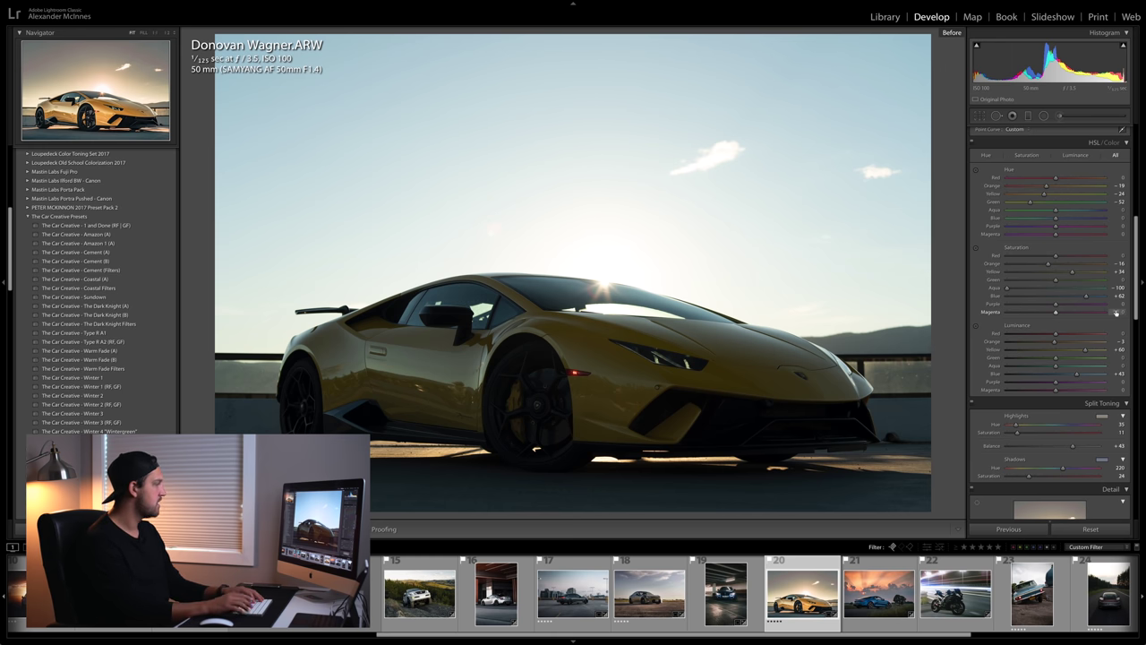
key("backslash")
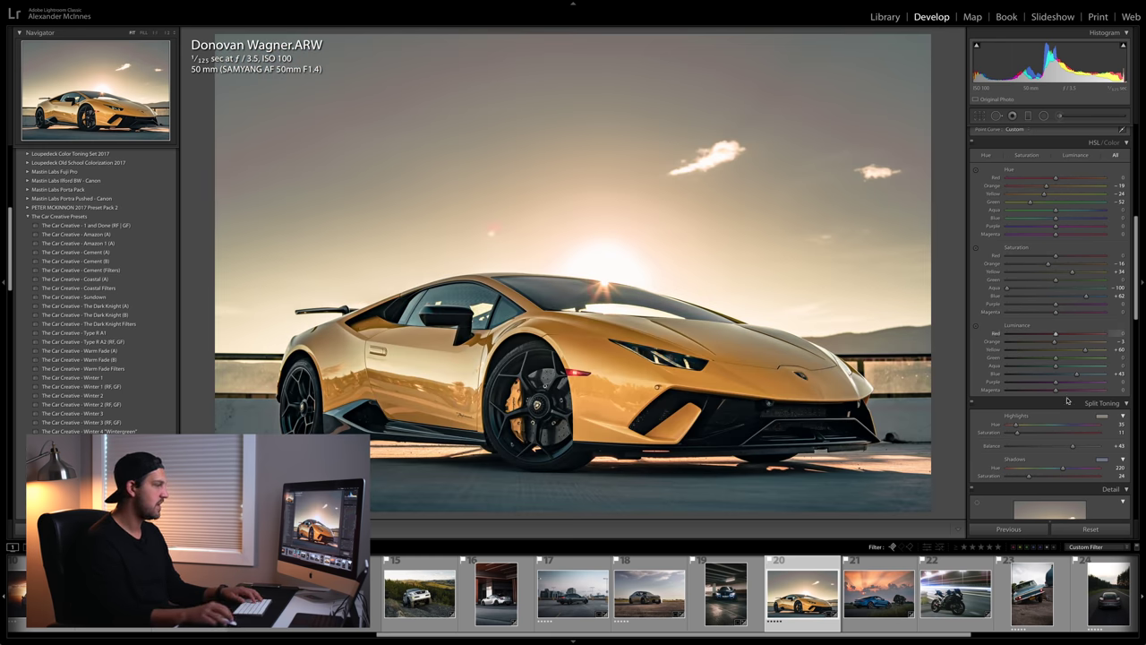
- Set the Lamborghini photo's split toning Balance to +60 and its Shadows Saturation to 20
mouse_move(1028, 478)
left_mouse_down()
mouse_move(1074, 479)
mouse_move(1019, 479)
mouse_move(1028, 478)
left_mouse_up()
mouse_move(1073, 447)
left_mouse_down()
mouse_move(1085, 448)
mouse_move(1037, 449)
mouse_move(1080, 450)
left_mouse_up()
left_click_drag(1032, 479, 1025, 479)
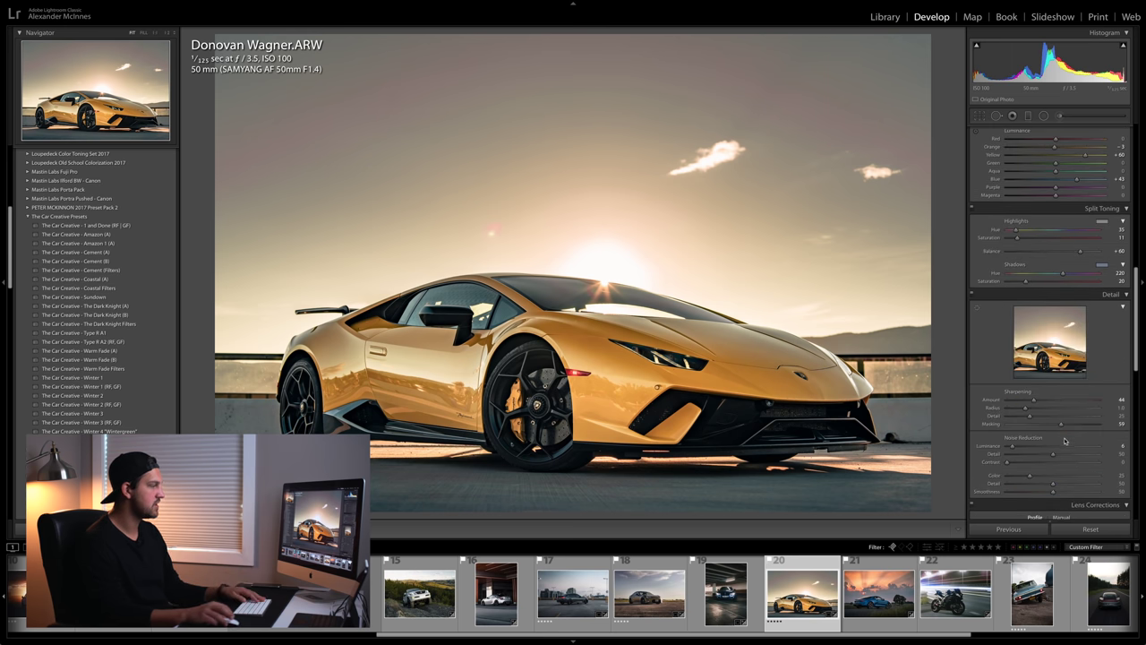